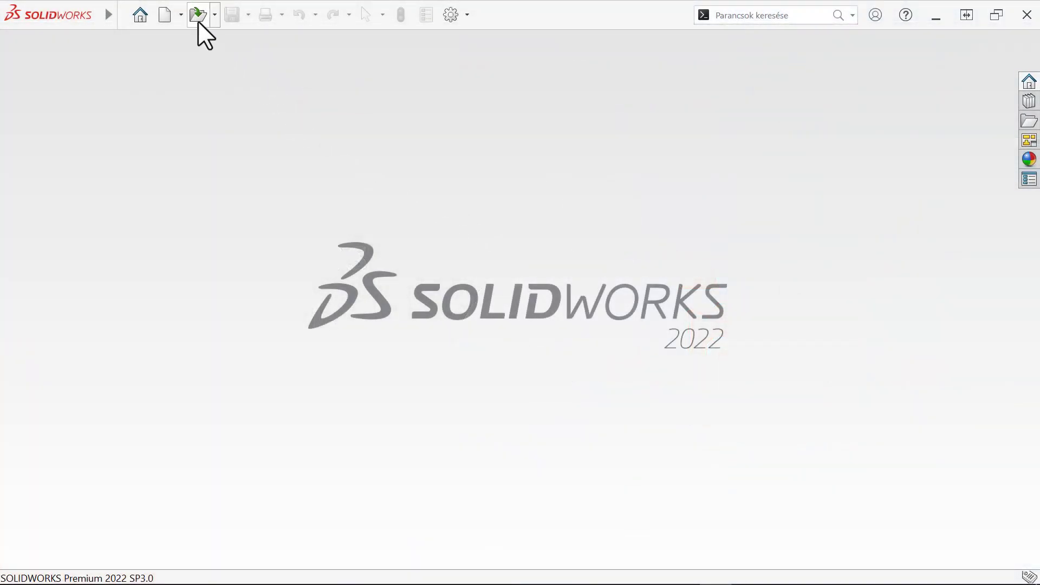
Step: Open the Inventor assembly Myomo Battery Pack Assembly.iam from the Supplier Parts folder
left_click(194, 17)
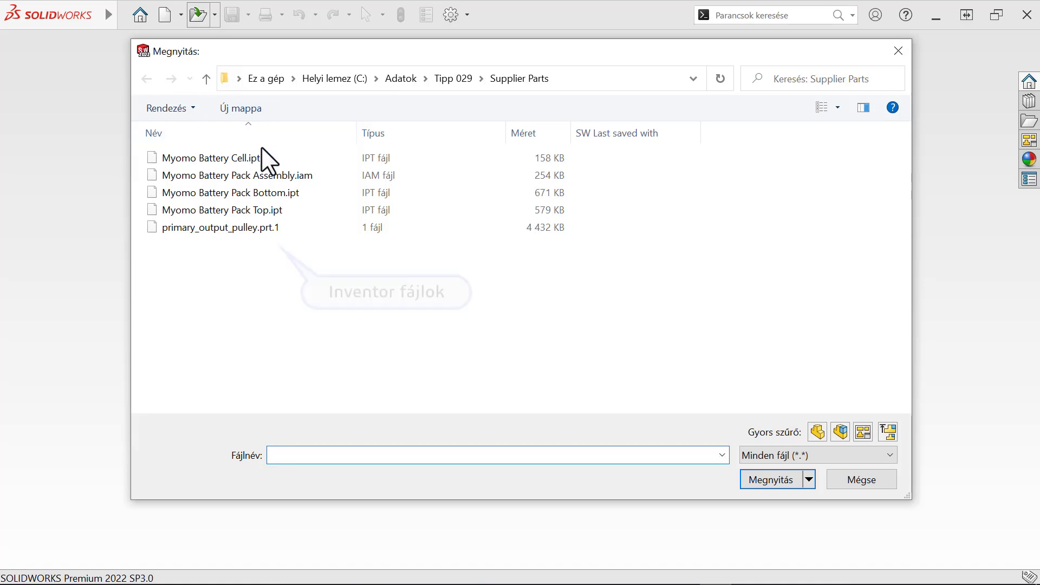
double_click(264, 175)
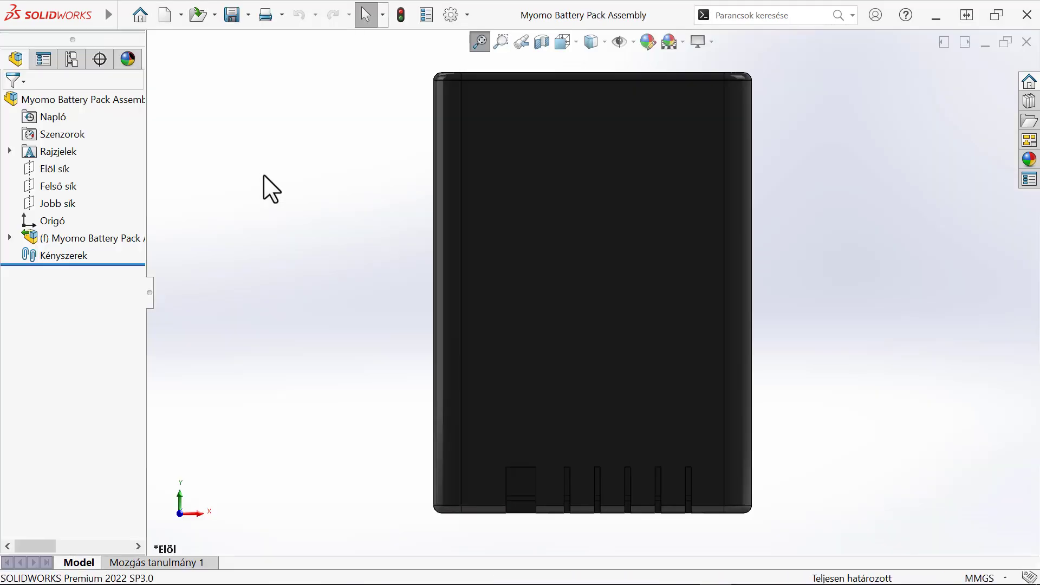
Step: Make the battery pack's top shell transparent to reveal the cells inside
middle_click_drag(263, 174, 499, 212)
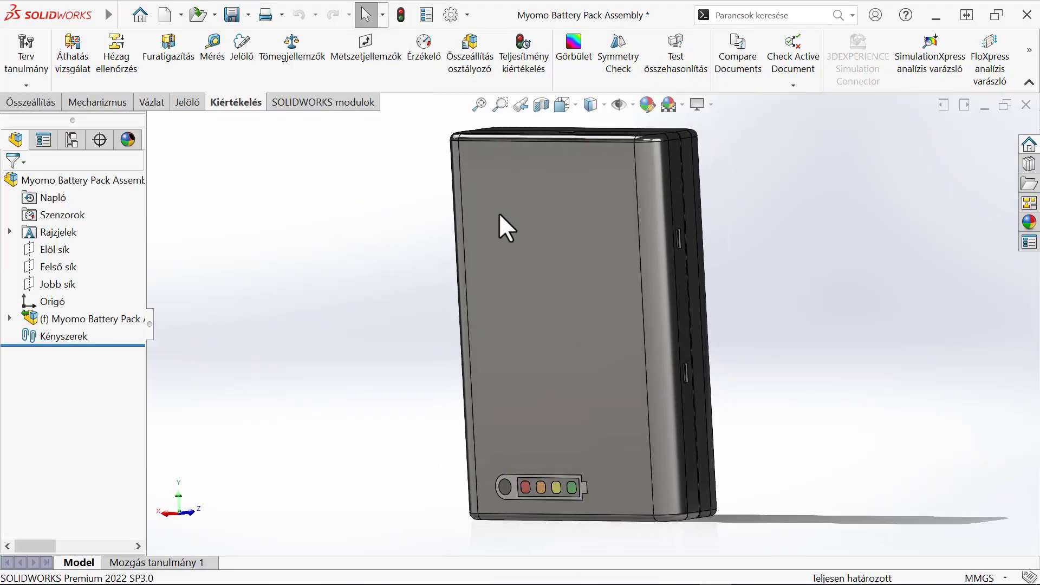
left_click(584, 214)
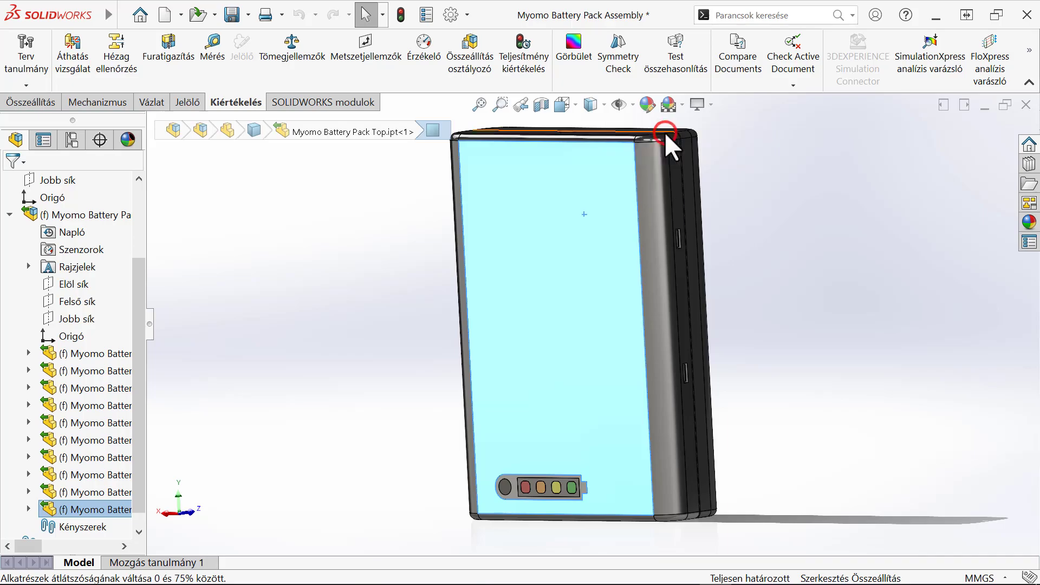
left_click(665, 132)
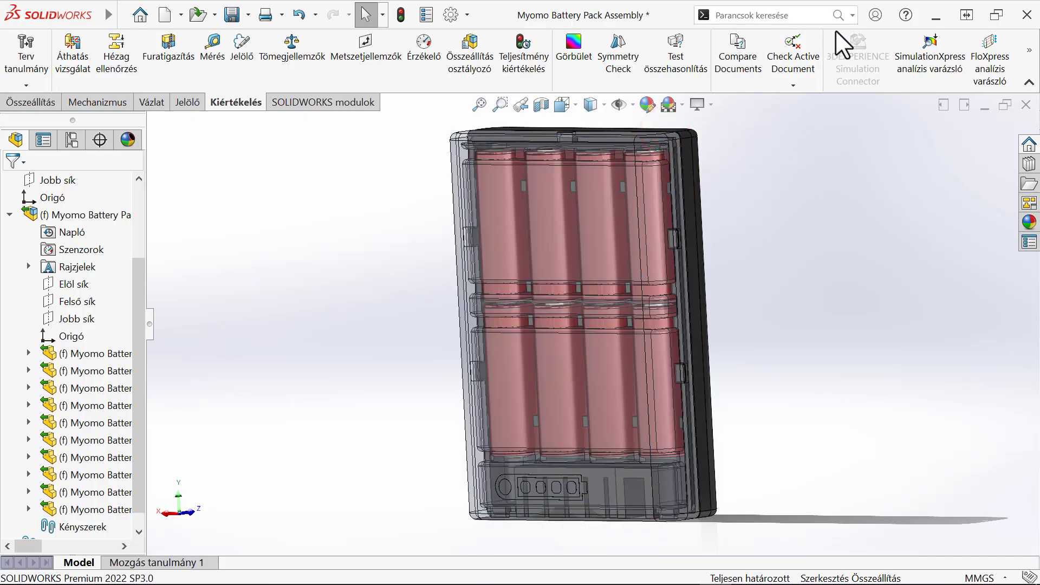
Step: Switch the search box to search SOLIDWORKS Help instead of commands
left_click(852, 16)
left_click(838, 52)
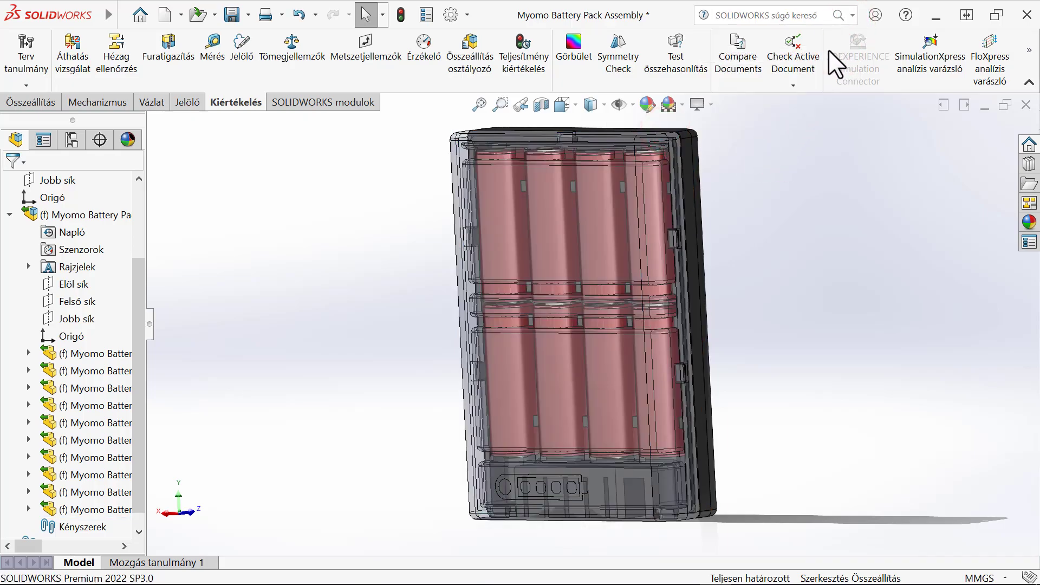
left_click(807, 16)
Step: Search help for 3D Interconnect and open the article's supported-formats table
type("3D Interconnect")
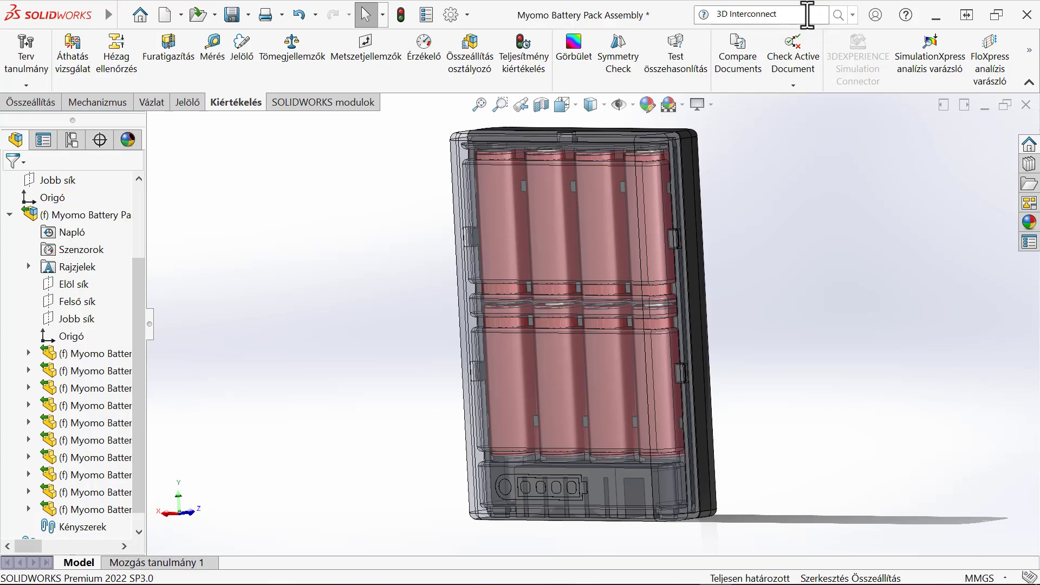
key("Return")
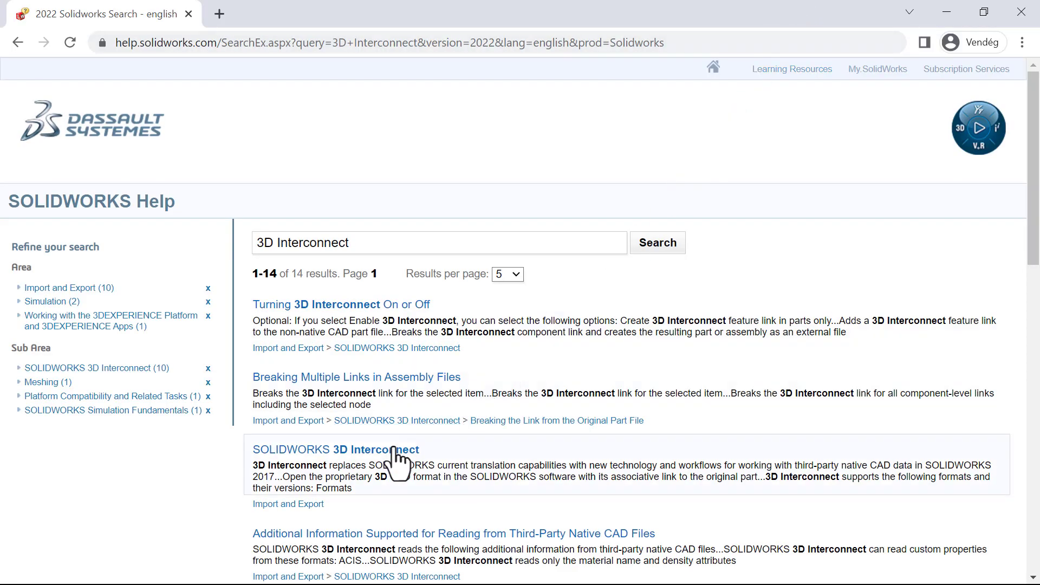
left_click(394, 449)
scroll(843, 336, "down", 2)
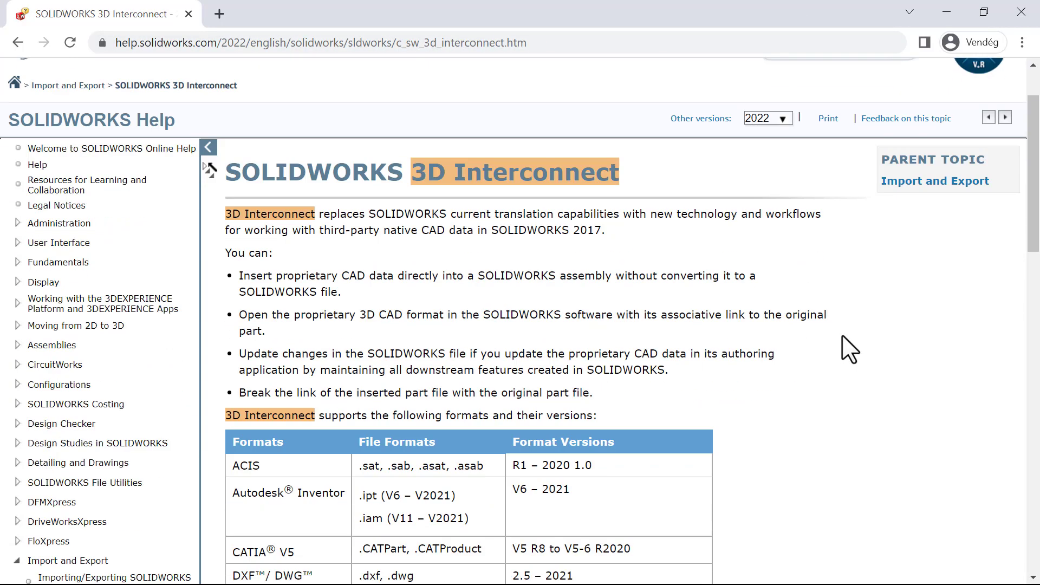
scroll(844, 336, "down", 3)
scroll(849, 350, "down", 1)
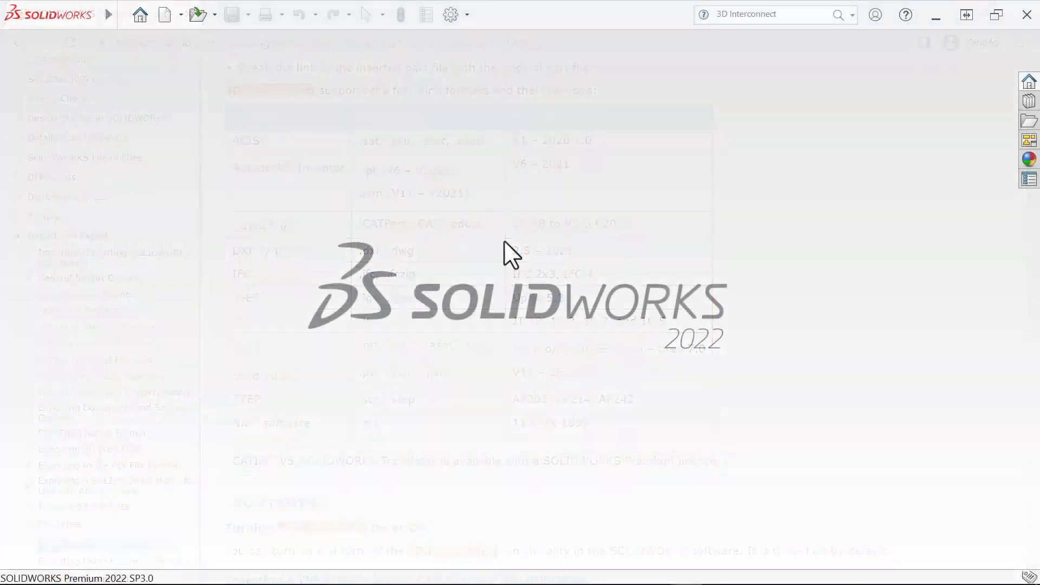
Step: Open the Creo part primary_output_pulley.prt.1 and run Import Diagnostics, which finds no errors
left_click(201, 12)
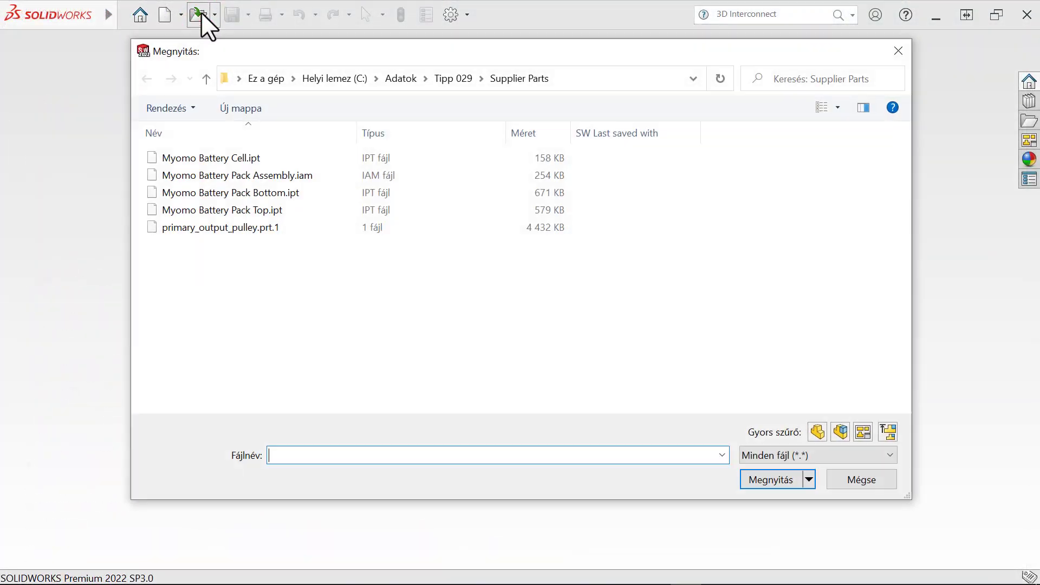
double_click(243, 230)
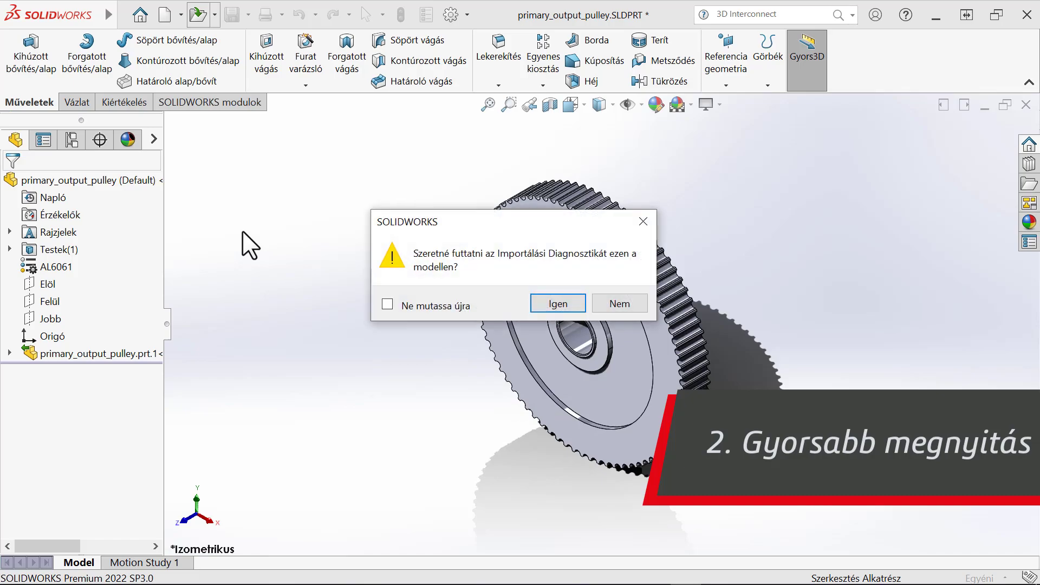
left_click(543, 301)
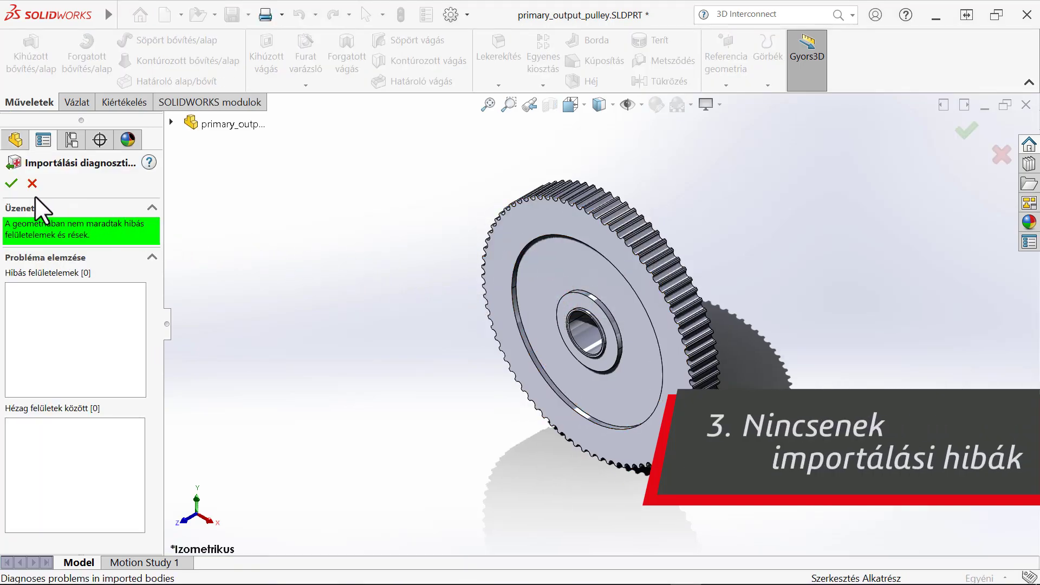
left_click(13, 185)
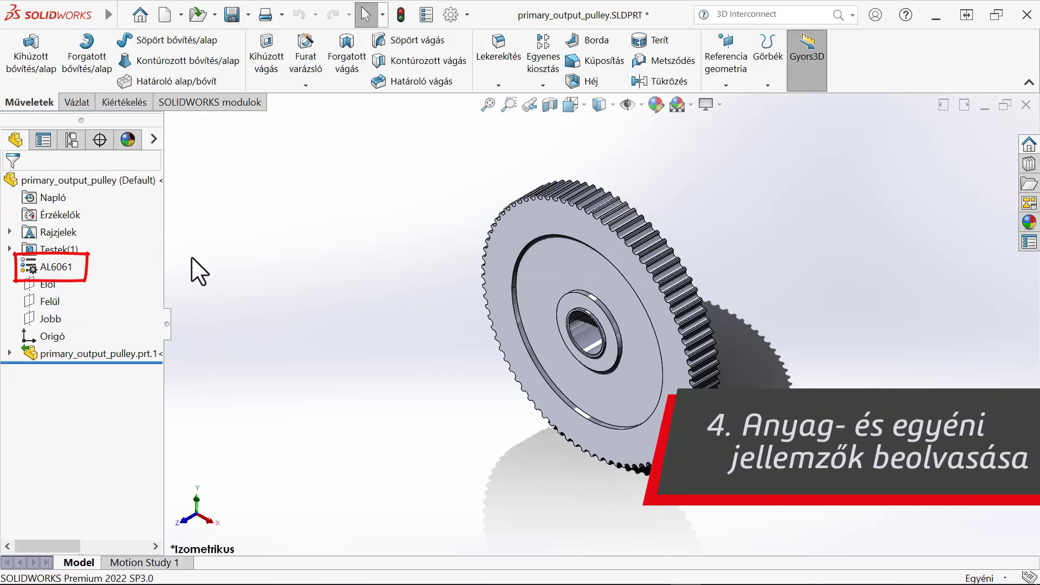
Step: Review the pulley's imported custom properties, including material AL6061 and description OUTPUT PULLEY
left_click(424, 15)
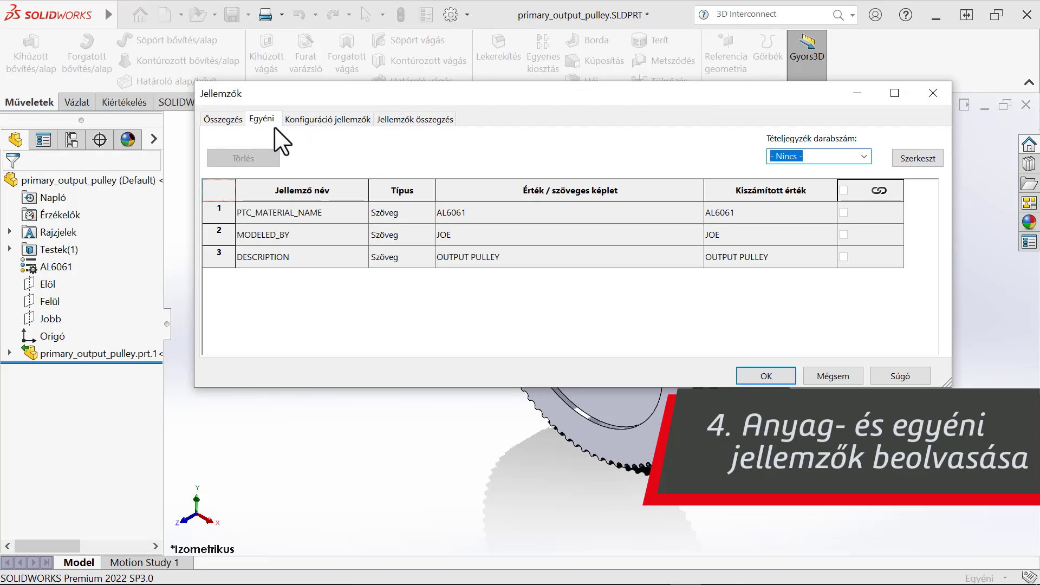
left_click(750, 378)
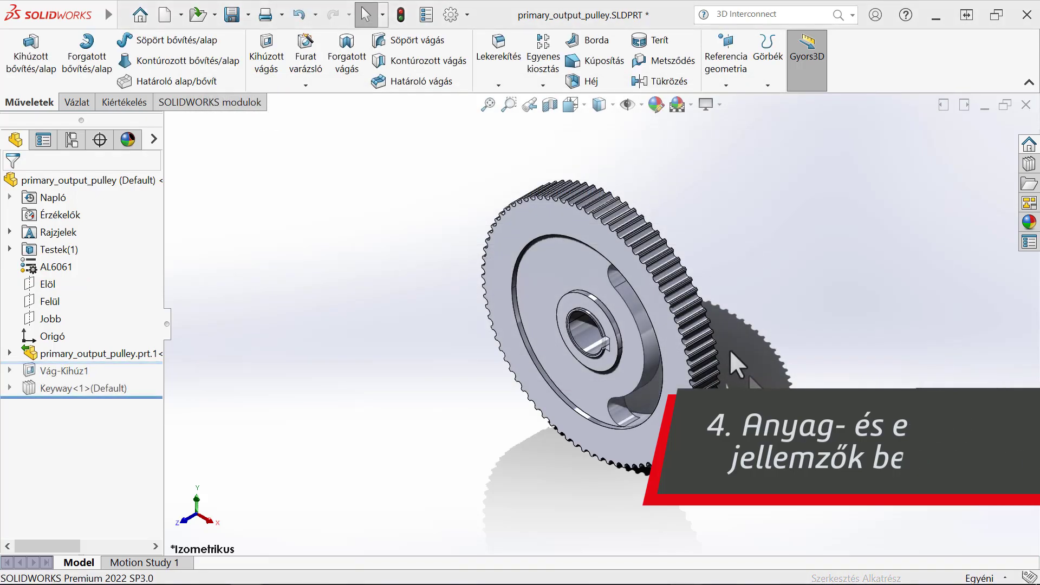
Step: Roll back the pulley's cut features and tile it beside the Control Module assembly
mouse_move(157, 401)
left_mouse_down()
mouse_move(148, 361)
mouse_move(156, 397)
left_mouse_up()
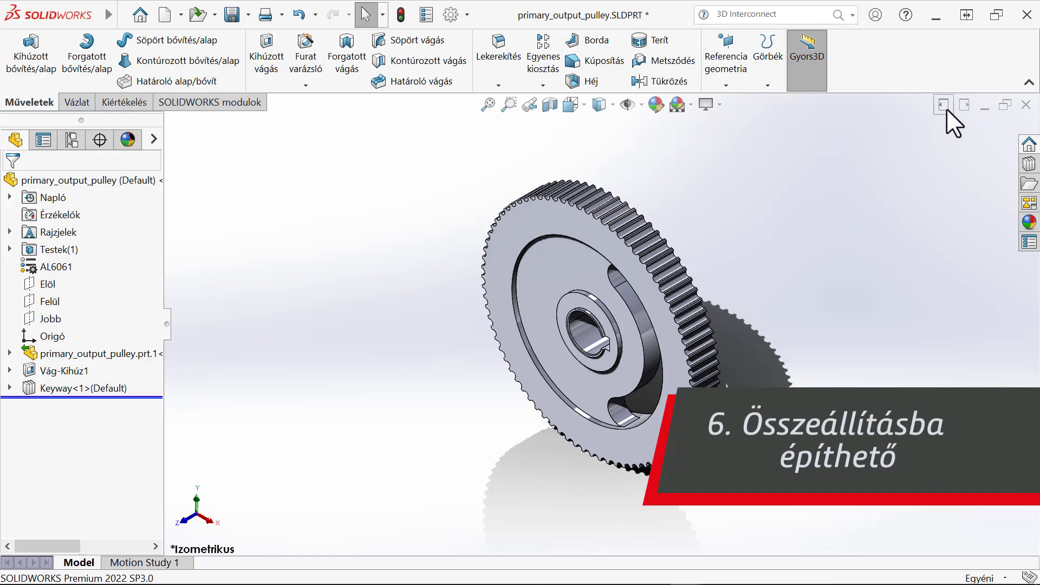
left_click(944, 104)
mouse_move(649, 266)
left_mouse_down()
mouse_move(201, 512)
mouse_move(320, 425)
mouse_move(345, 378)
mouse_move(642, 371)
mouse_move(831, 311)
left_mouse_up()
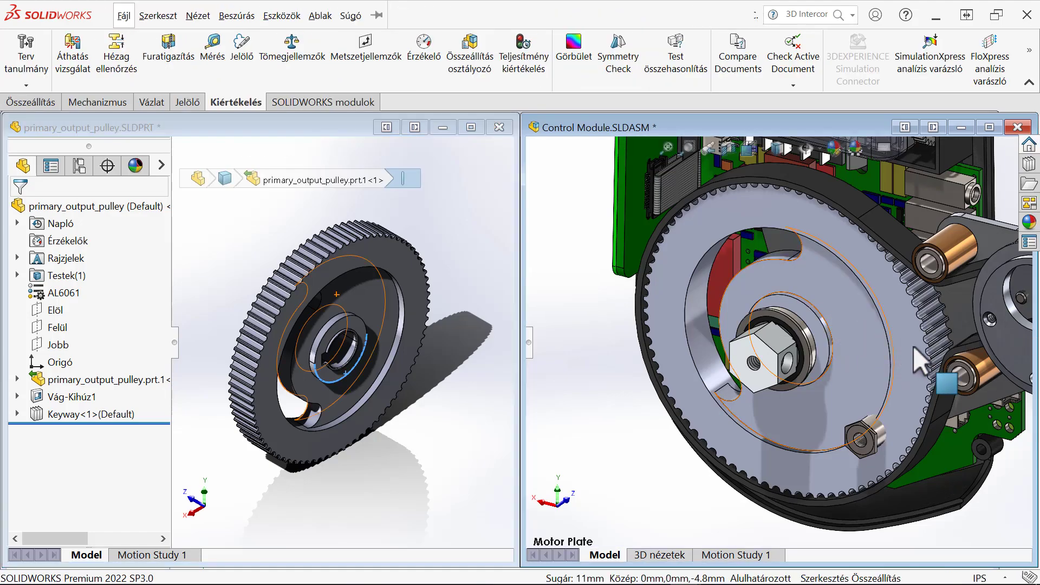
Step: Replace the four battery pack files in Supplier Parts with Version 2 and add primary_output_pulley.prt.2
key("alt+Tab")
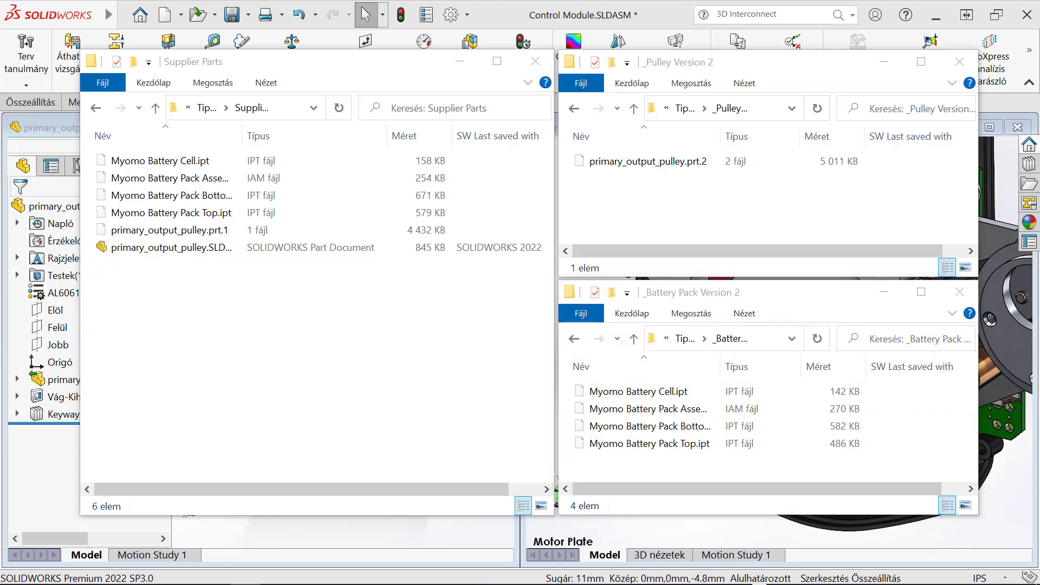
mouse_move(628, 465)
left_mouse_down()
mouse_move(579, 388)
mouse_move(429, 367)
left_mouse_up()
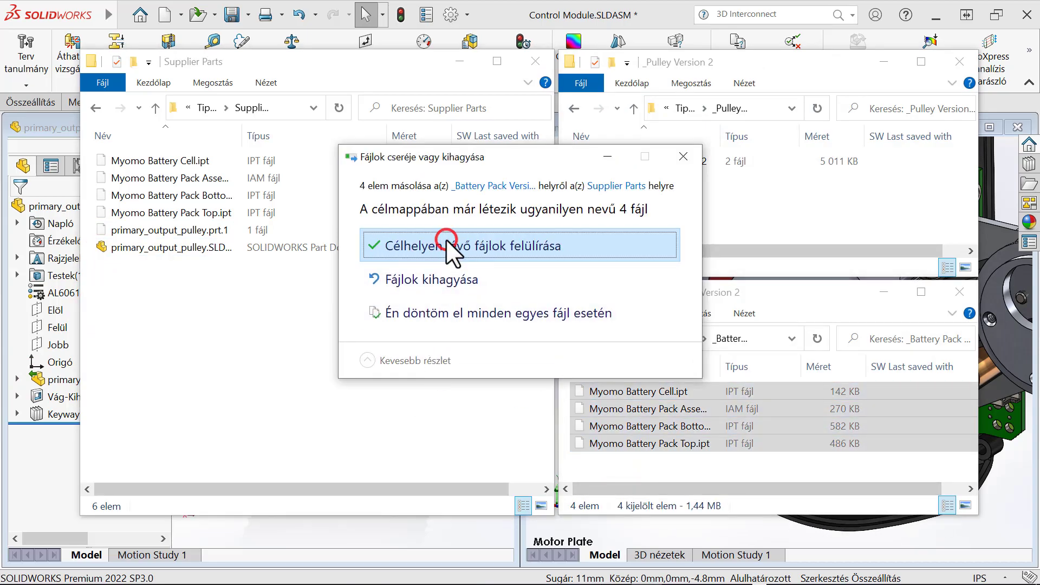
left_click(446, 239)
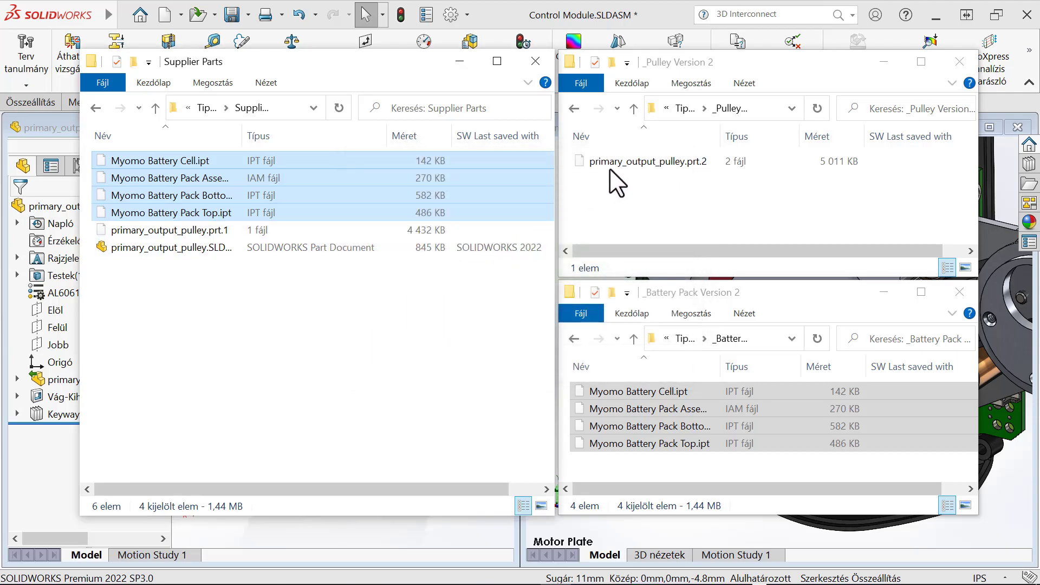
left_click_drag(631, 161, 406, 331)
Step: Update the linked pulley to primary_output_pulley.prt.2 and rebuild the part and Control Module assembly
left_click(554, 14)
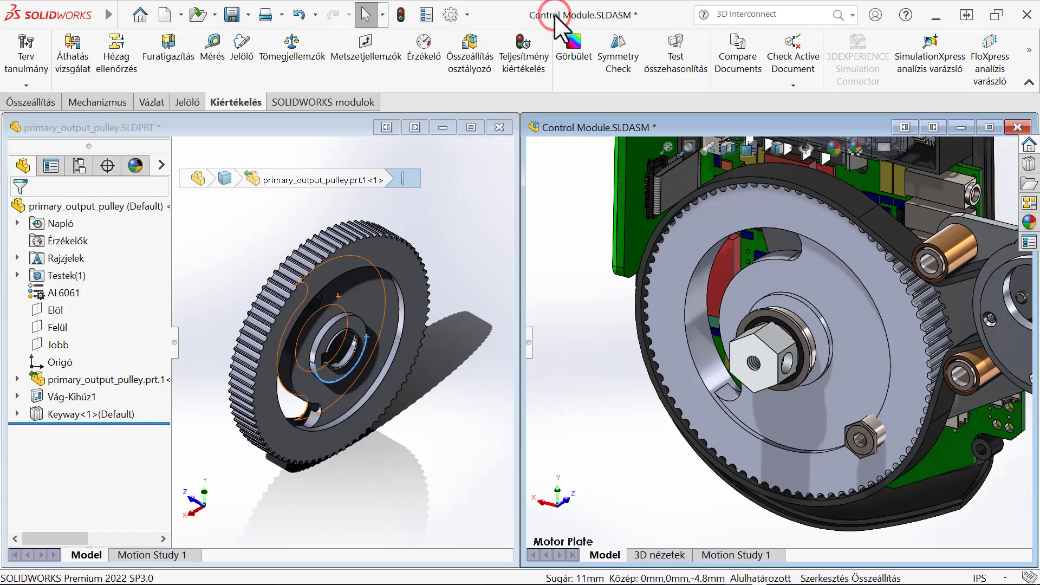
left_click(398, 12)
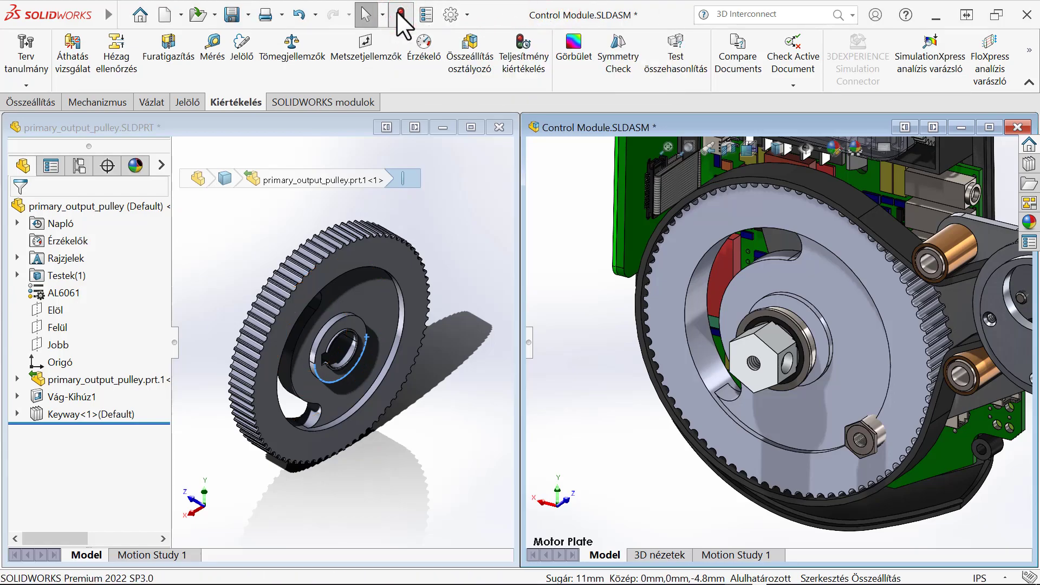
left_click(319, 126)
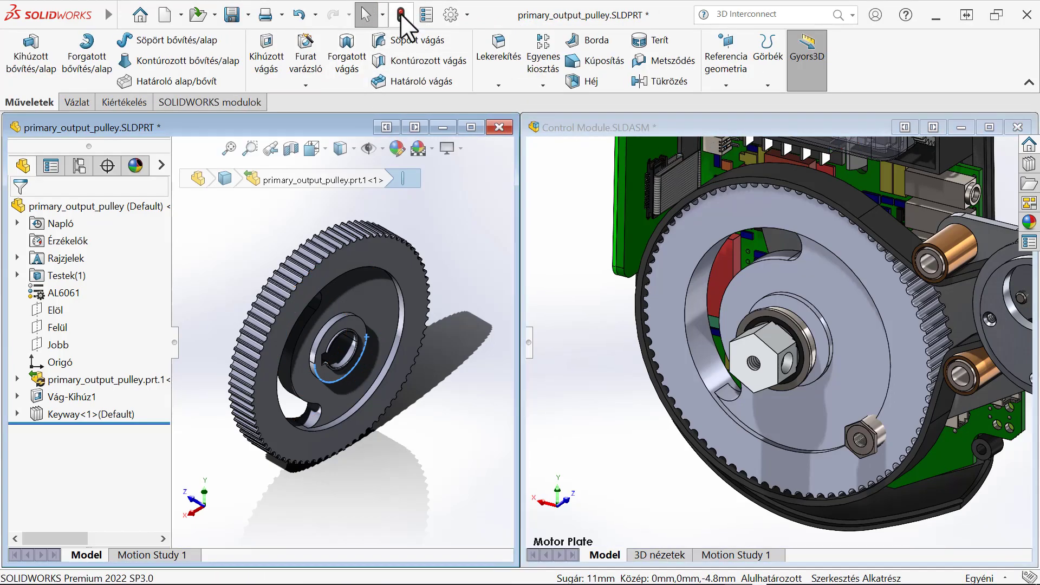
right_click(134, 377)
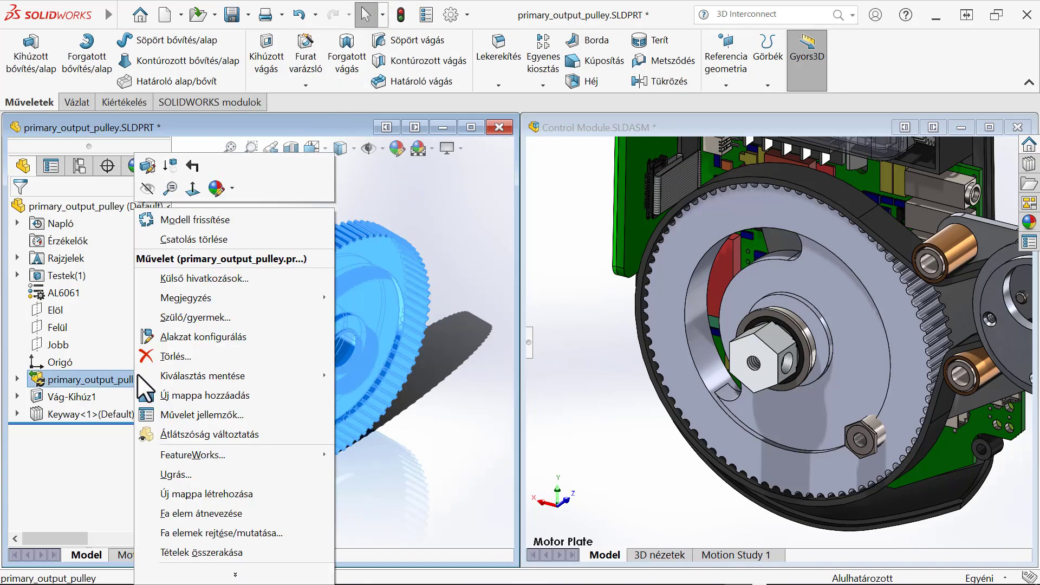
left_click(250, 223)
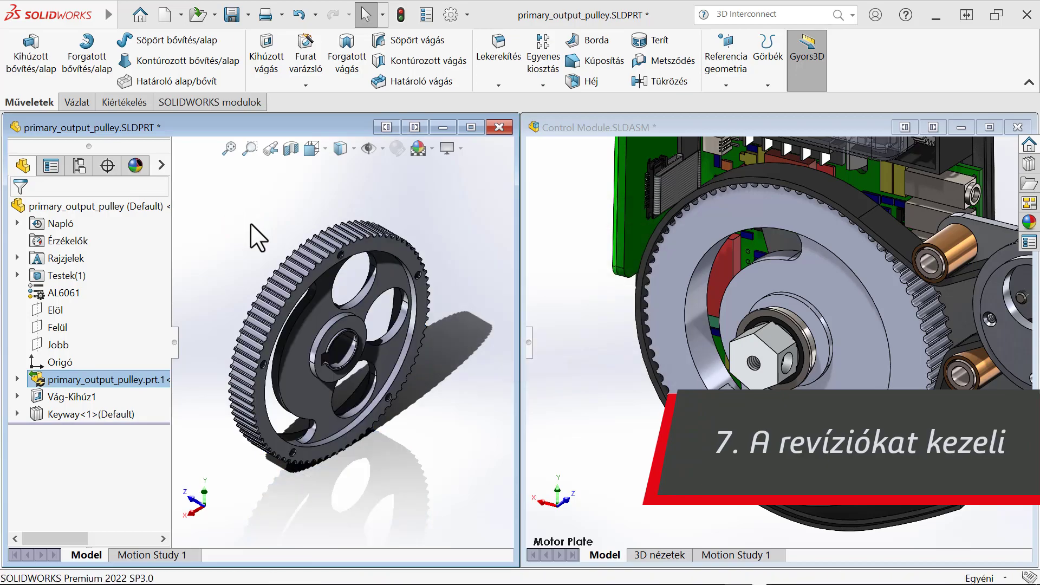
left_click(823, 122)
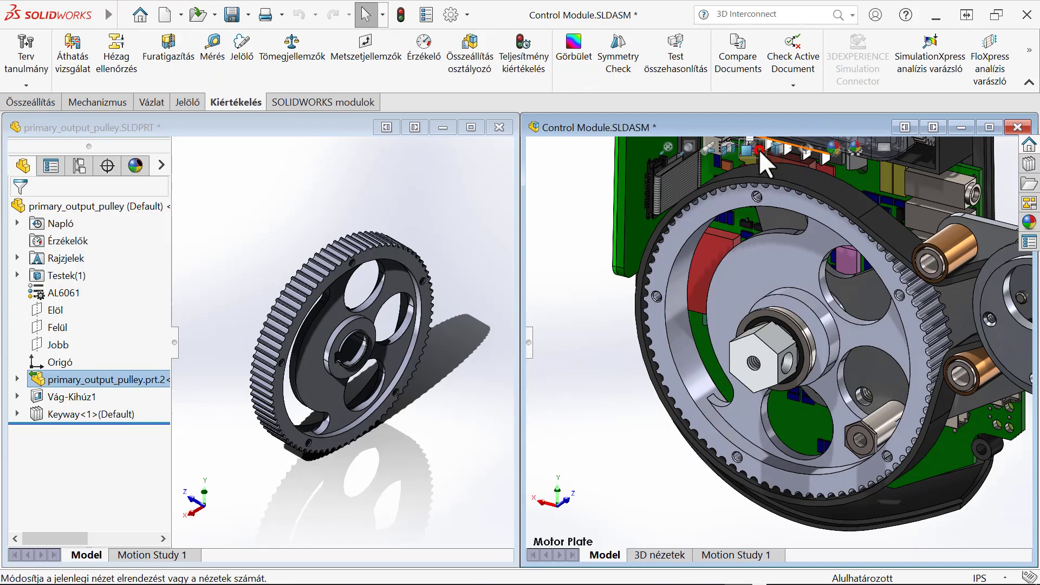
Step: In the Battery view, update Myomo Battery Pack Assembly from its source and force-rebuild with Ctrl+Q
left_click(759, 150)
left_click(779, 259)
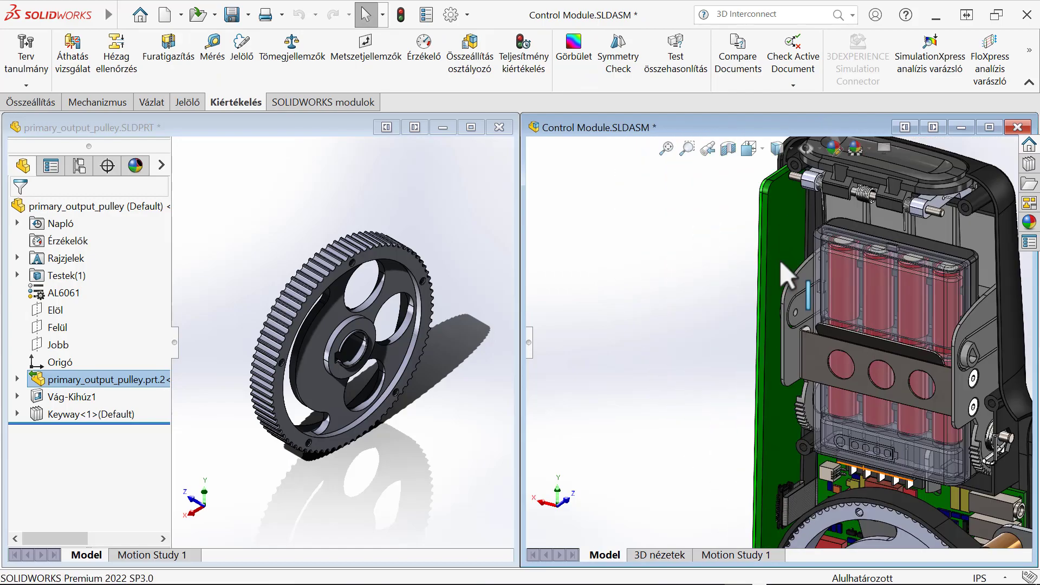
left_click(529, 343)
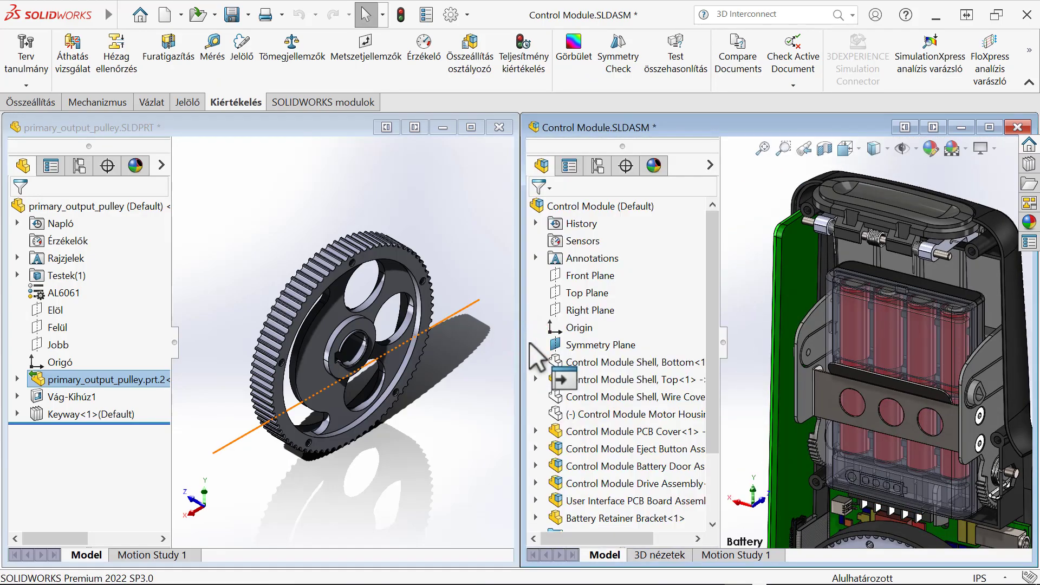
scroll(580, 356, "down", 3)
left_click(587, 483)
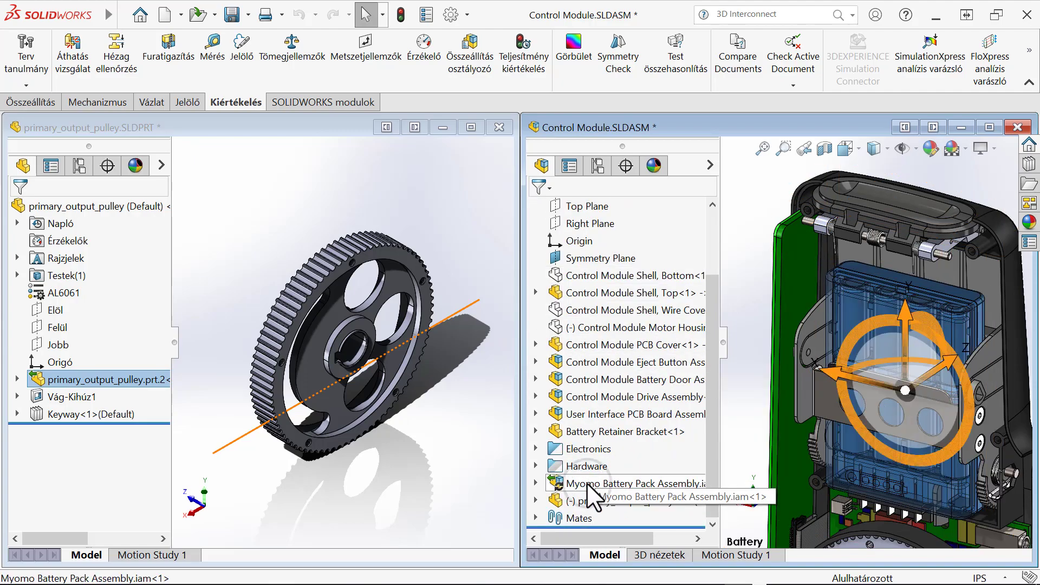
right_click(587, 482)
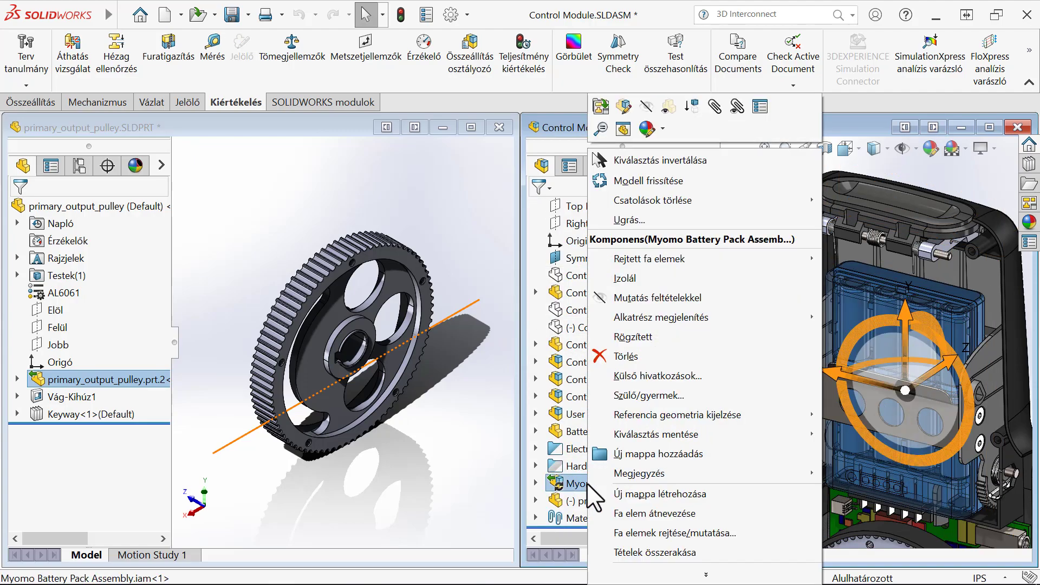
left_click(662, 184)
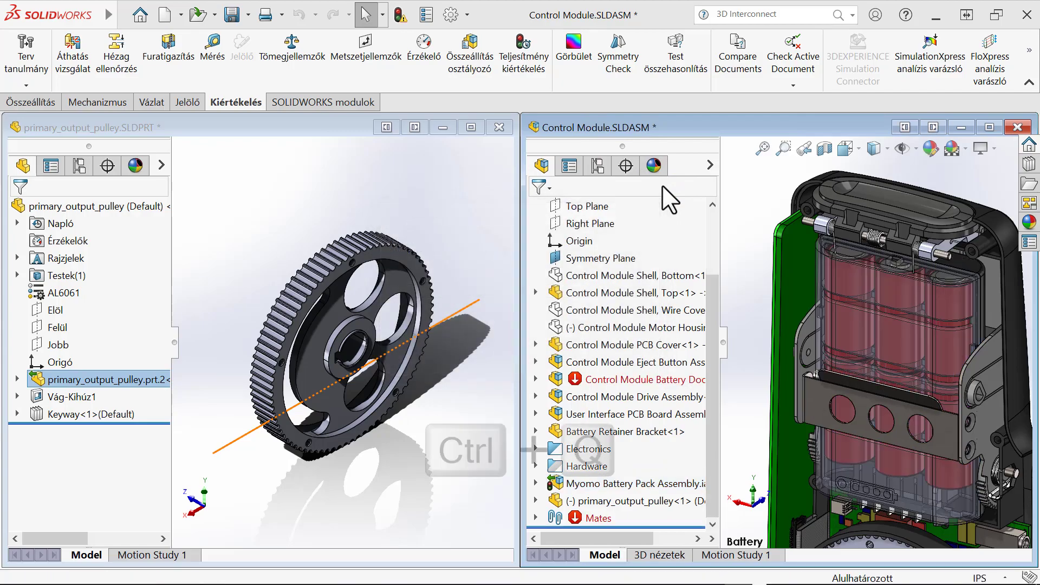
key("ctrl+q")
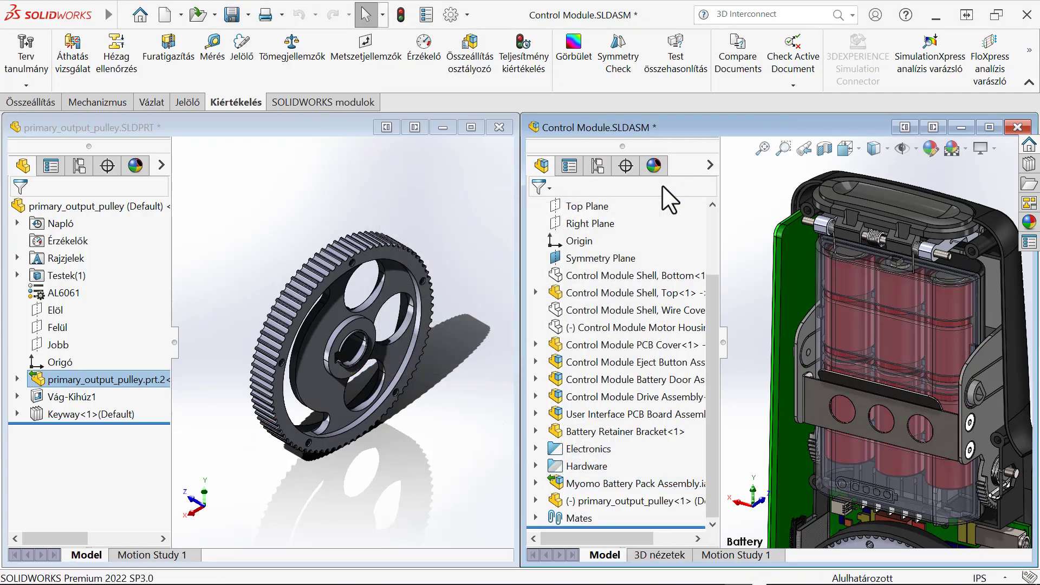
Step: Permanently break the primary_output_pulley feature's link to its Creo source file
right_click(112, 378)
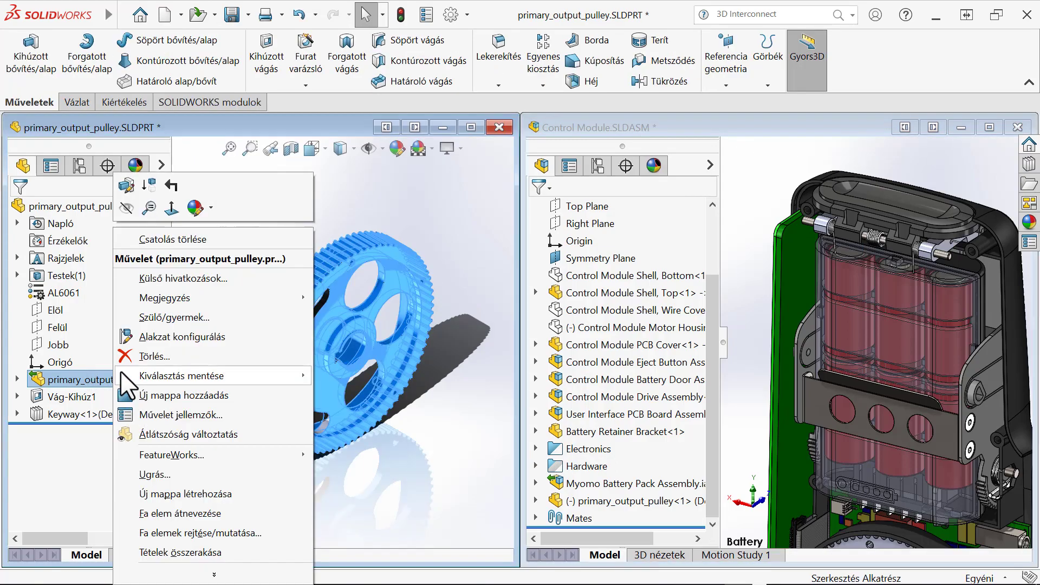
left_click(232, 239)
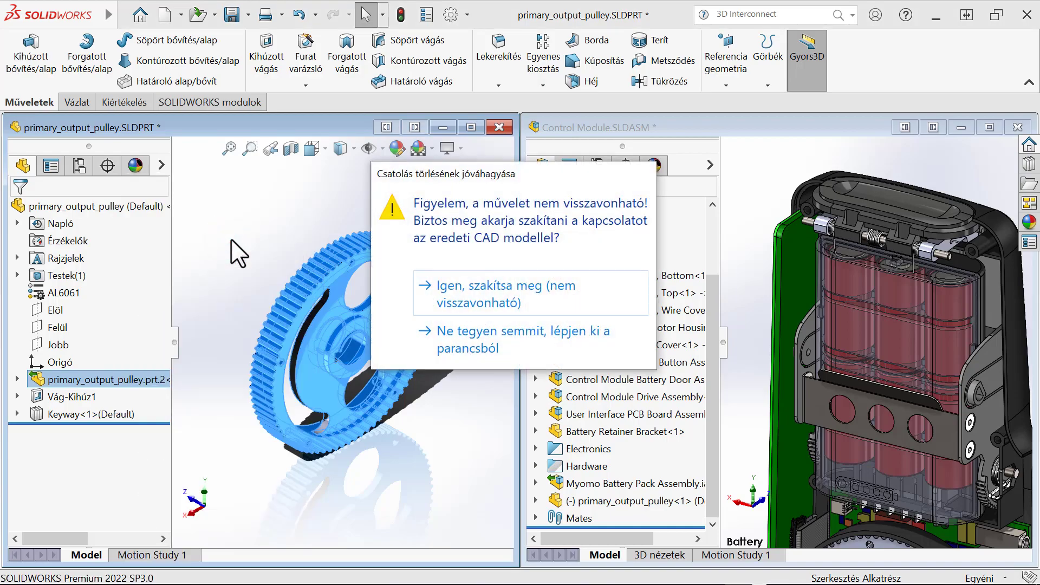
left_click(576, 298)
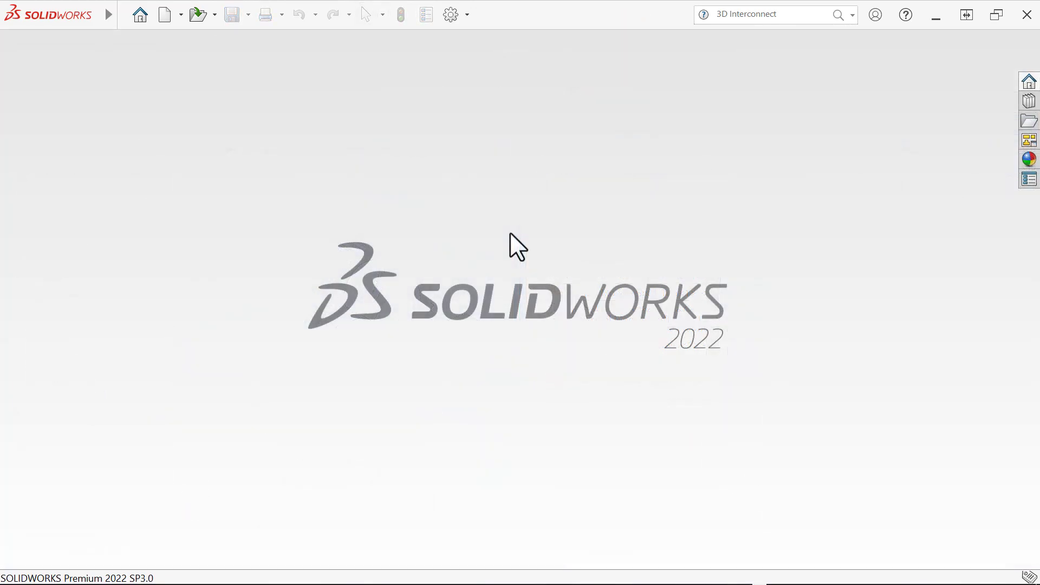
left_click(453, 15)
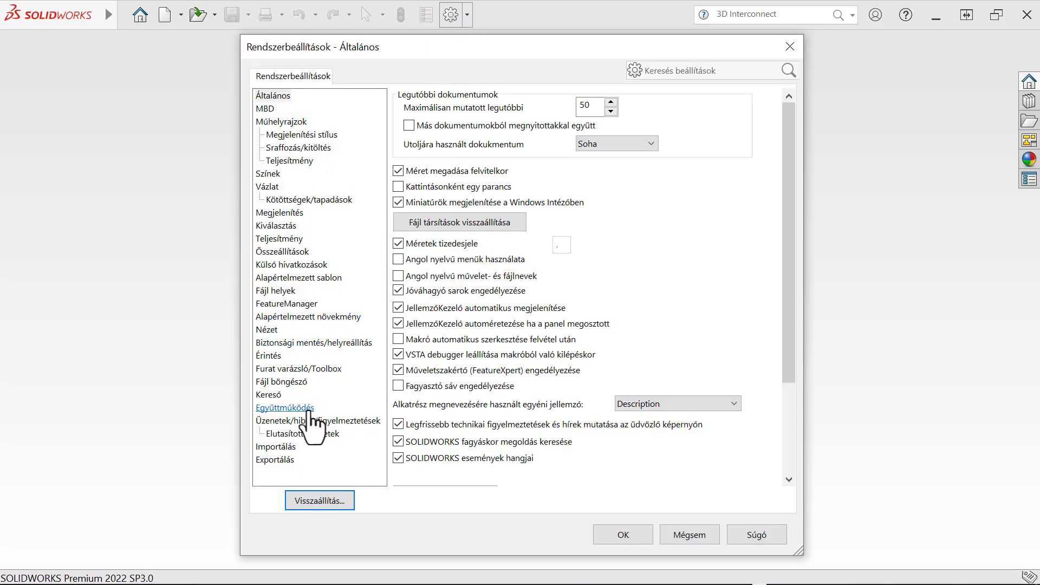
left_click(290, 448)
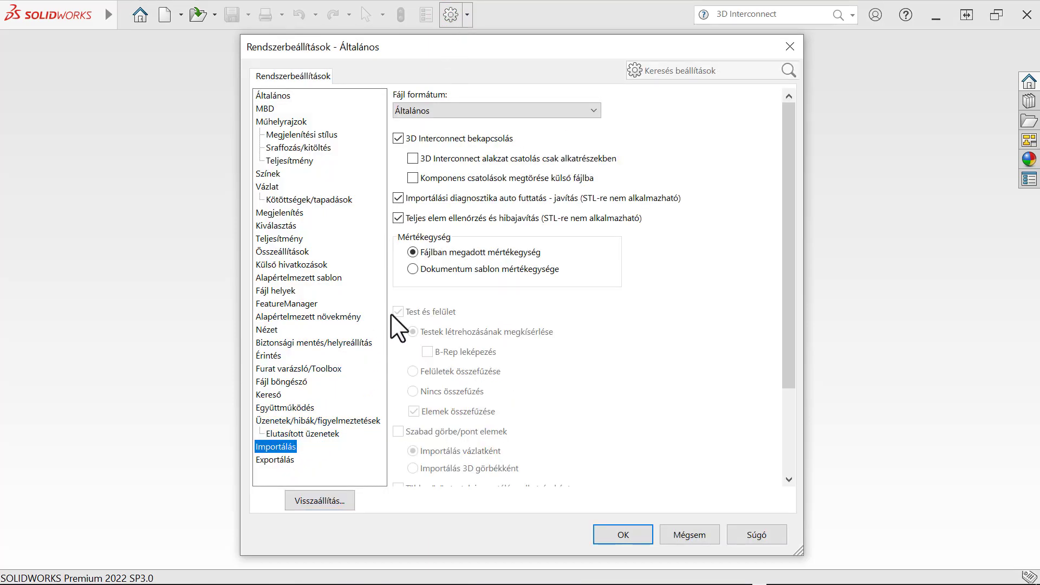
left_click(531, 110)
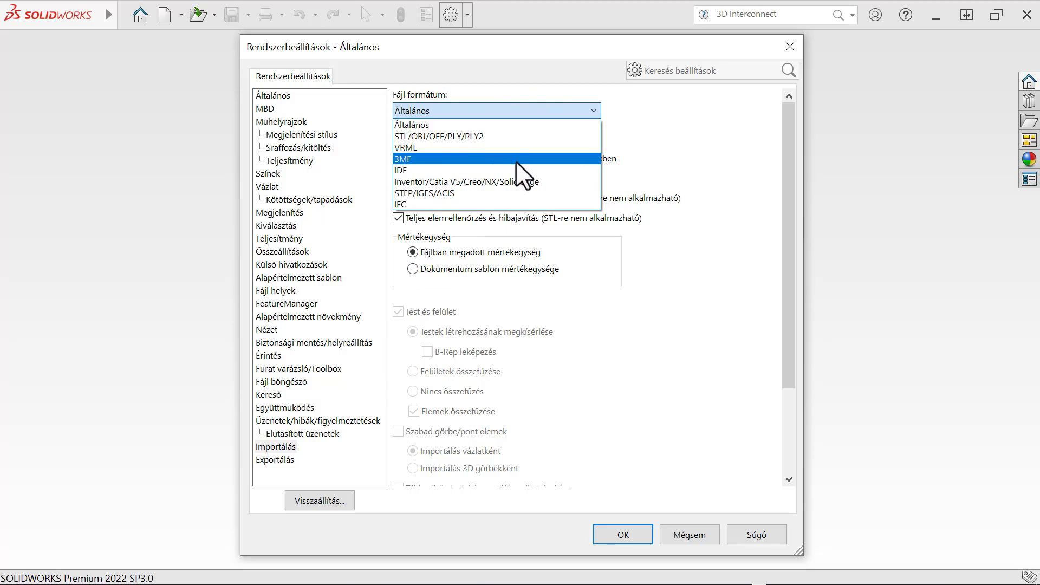
left_click(538, 182)
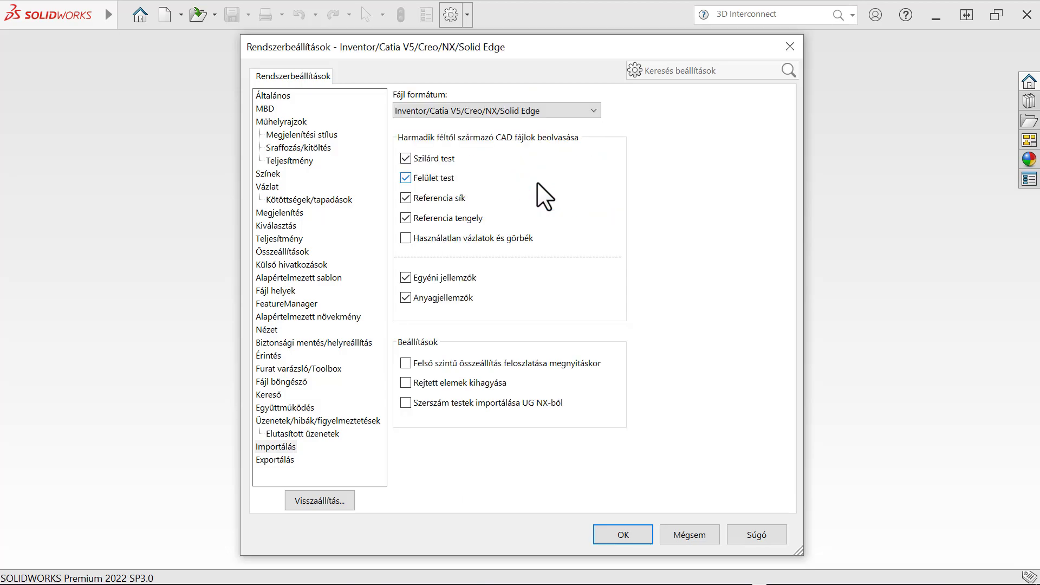
left_click(524, 114)
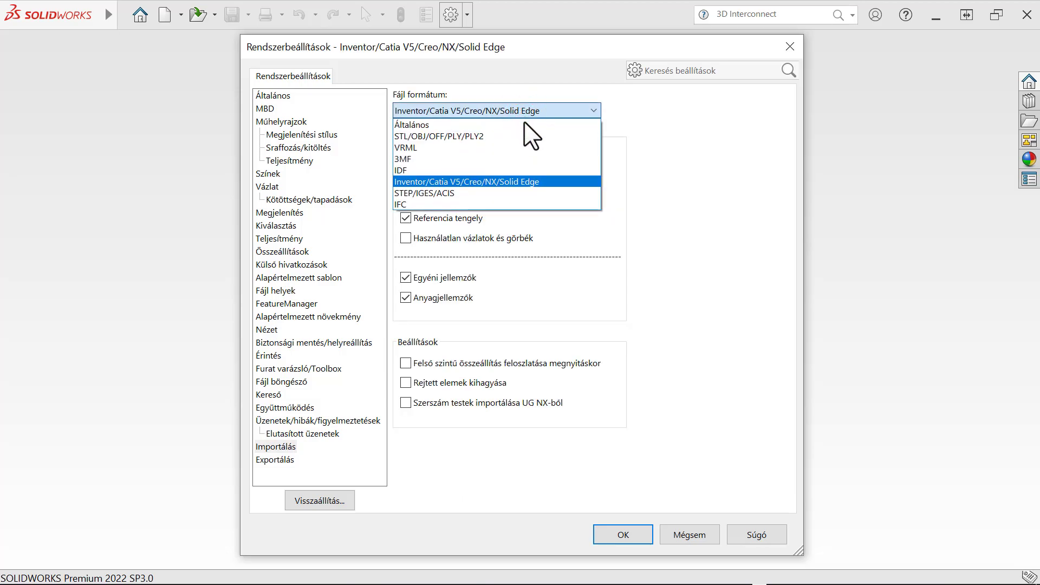
left_click(517, 190)
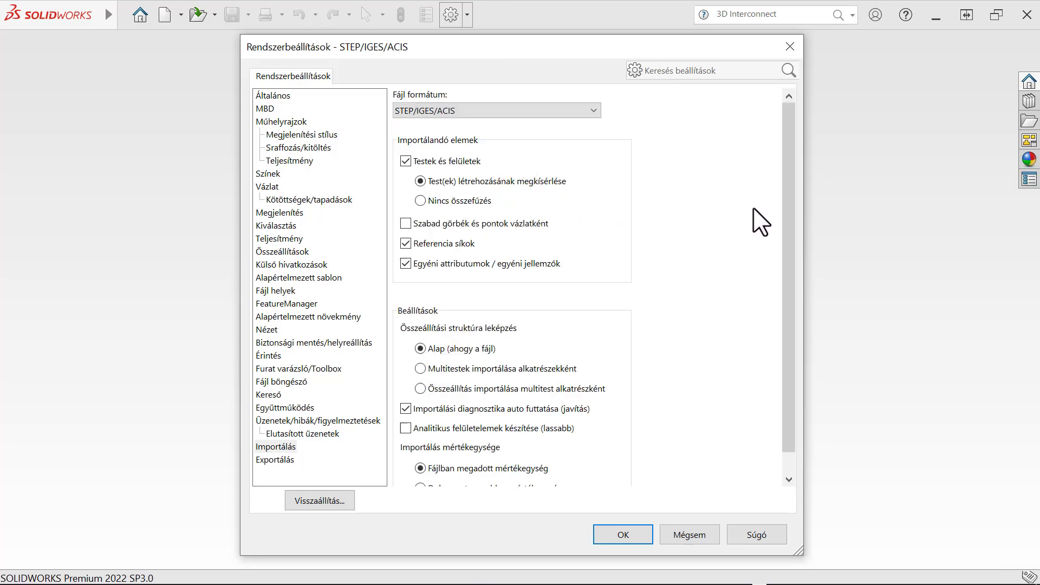
left_click_drag(789, 217, 791, 255)
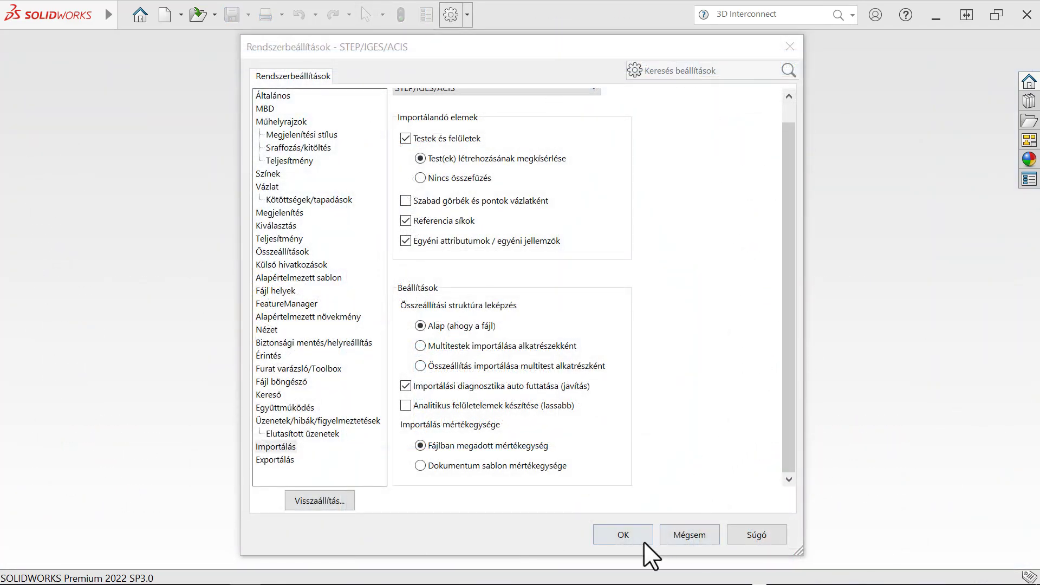
Step: Open the Solid Edge file Drive Motor Assembly.asm after reviewing its Solid Edge import options
left_click(644, 542)
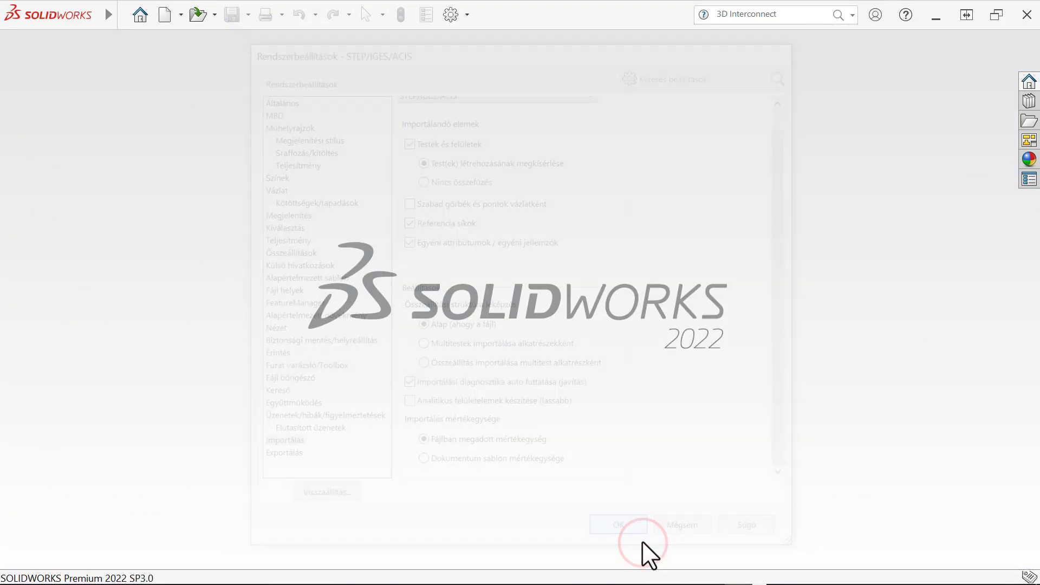
left_click(196, 13)
left_click(268, 164)
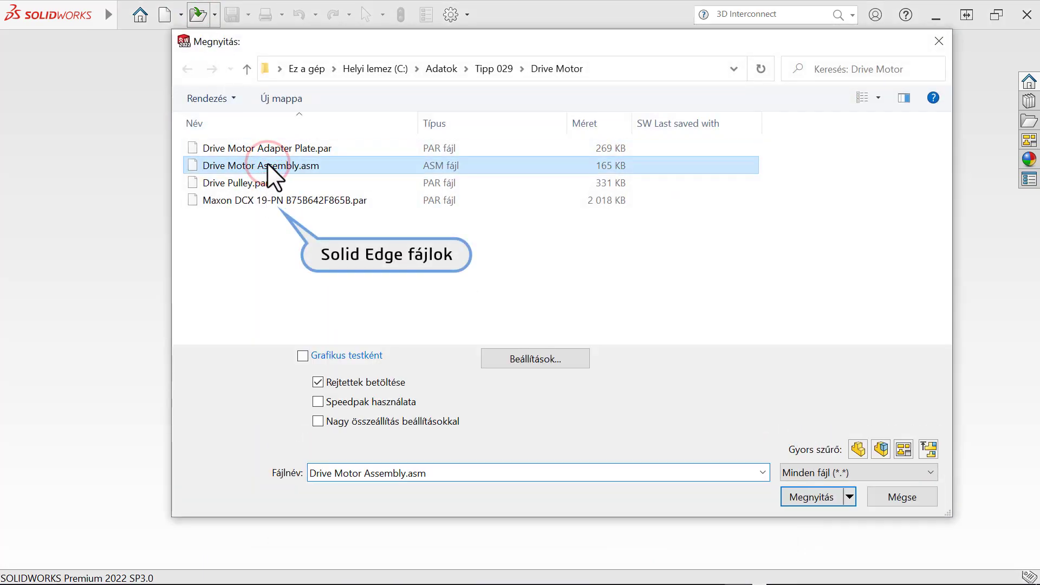
left_click(531, 358)
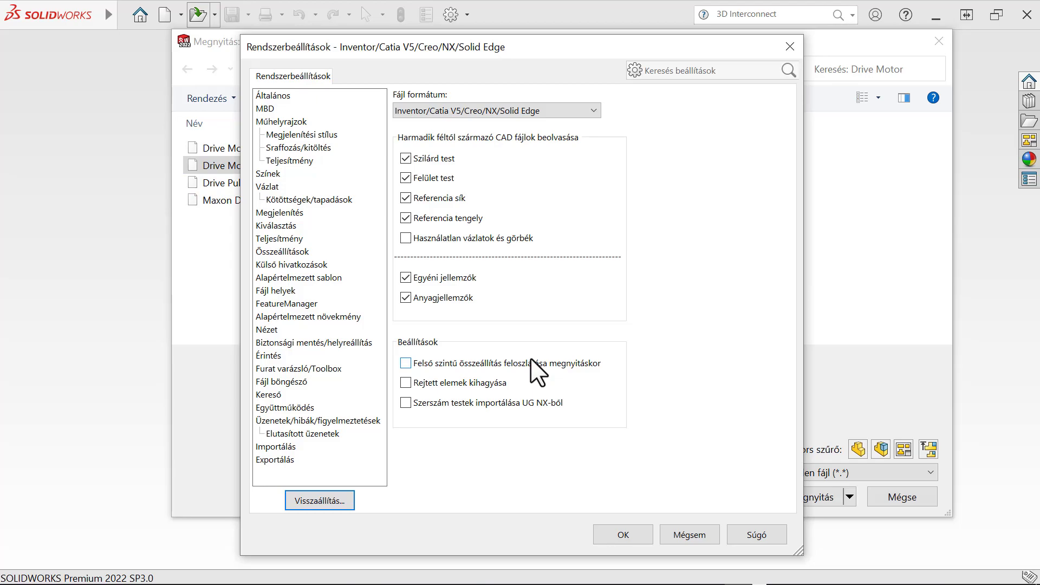
left_click(633, 534)
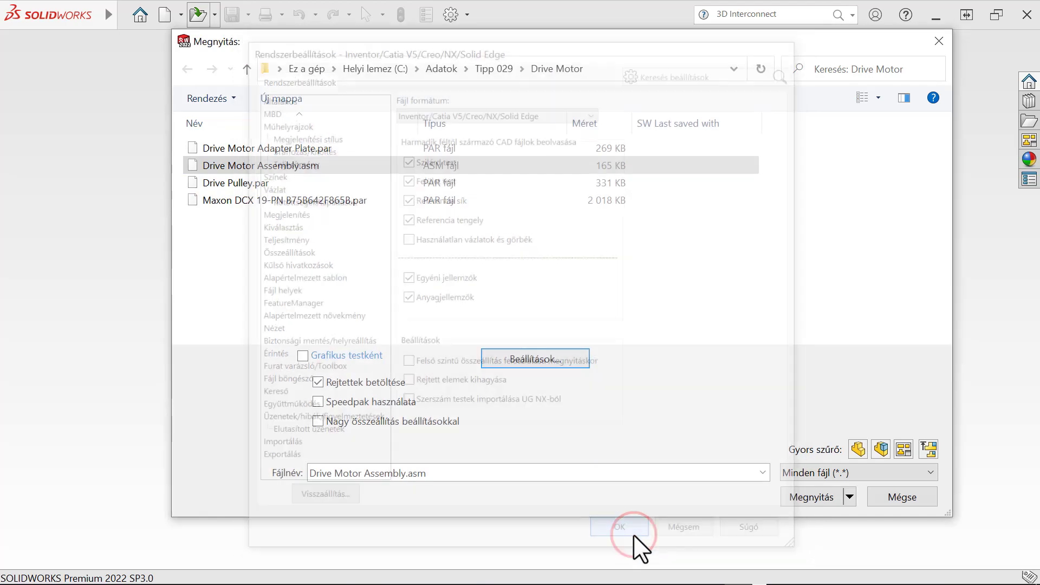
left_click(807, 497)
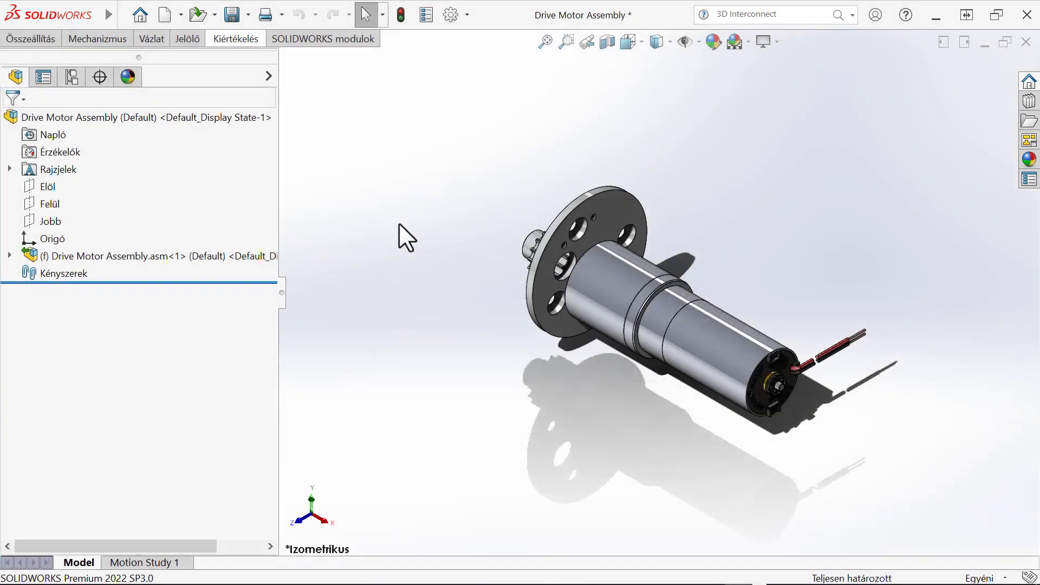
Step: Enable 3D Interconnect linking in parts only and breaking component links to external files
right_click(251, 254)
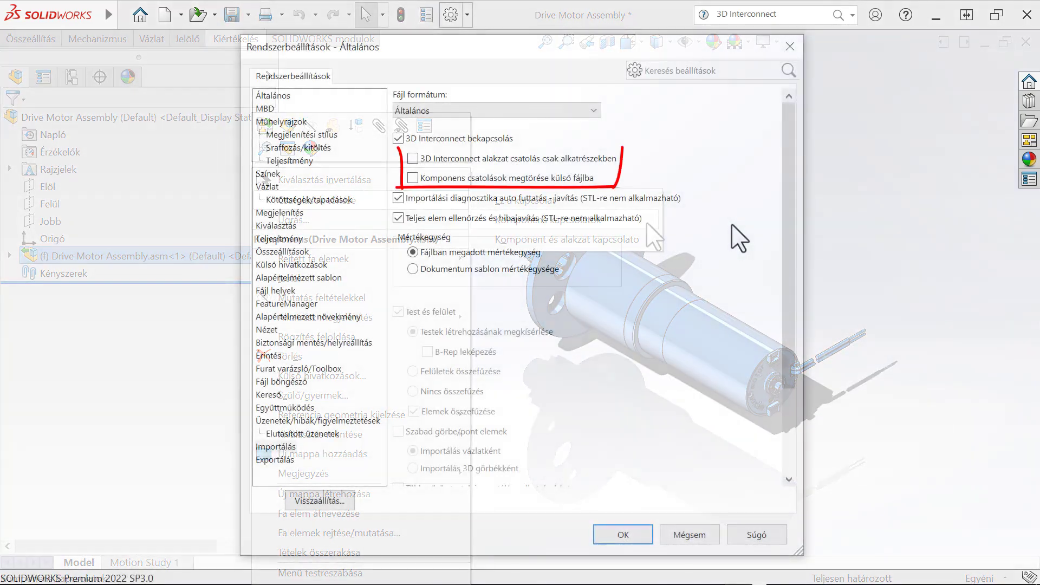
left_click(413, 158)
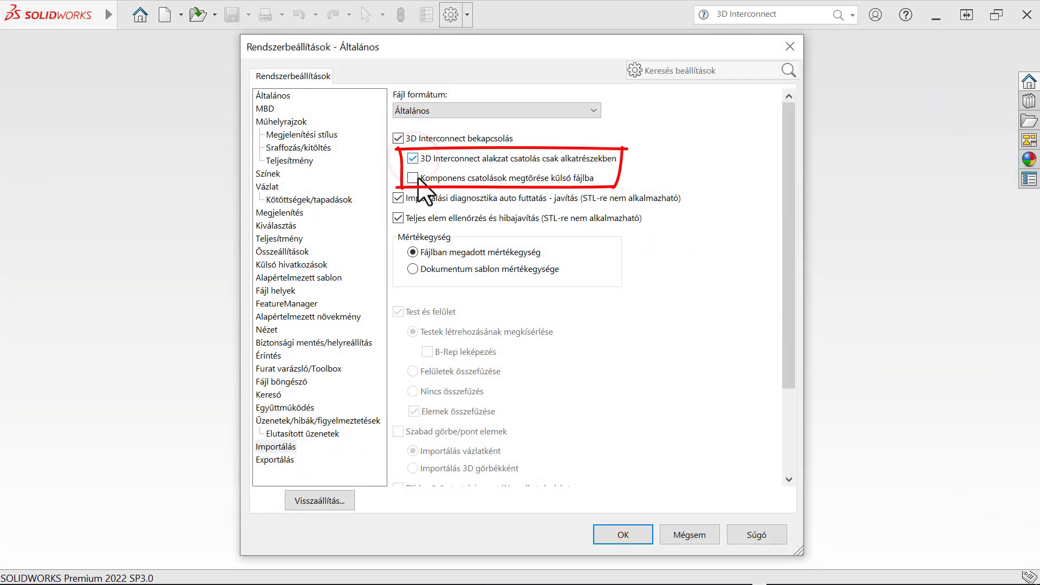
left_click(413, 178)
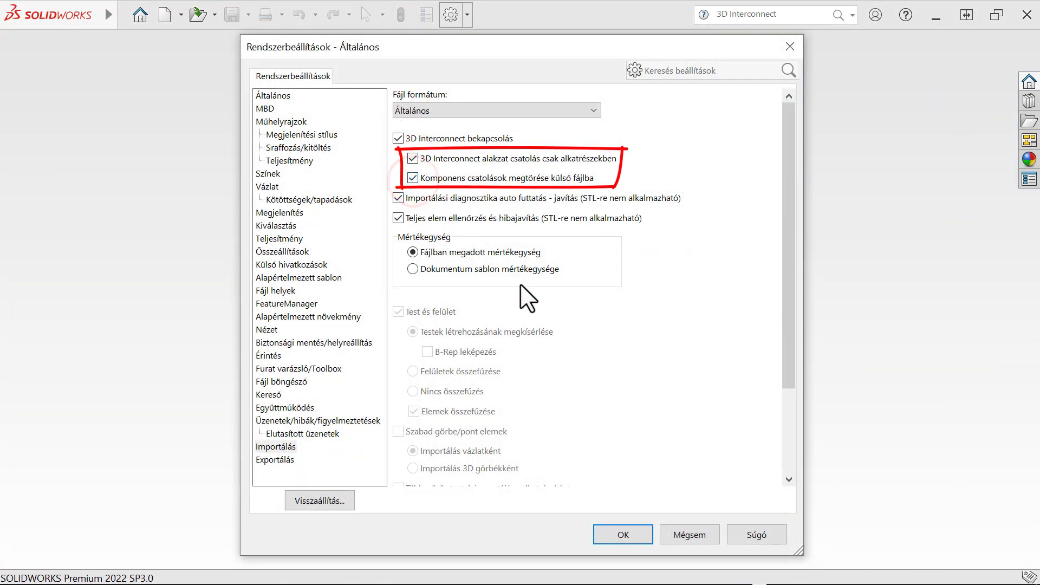
left_click(609, 531)
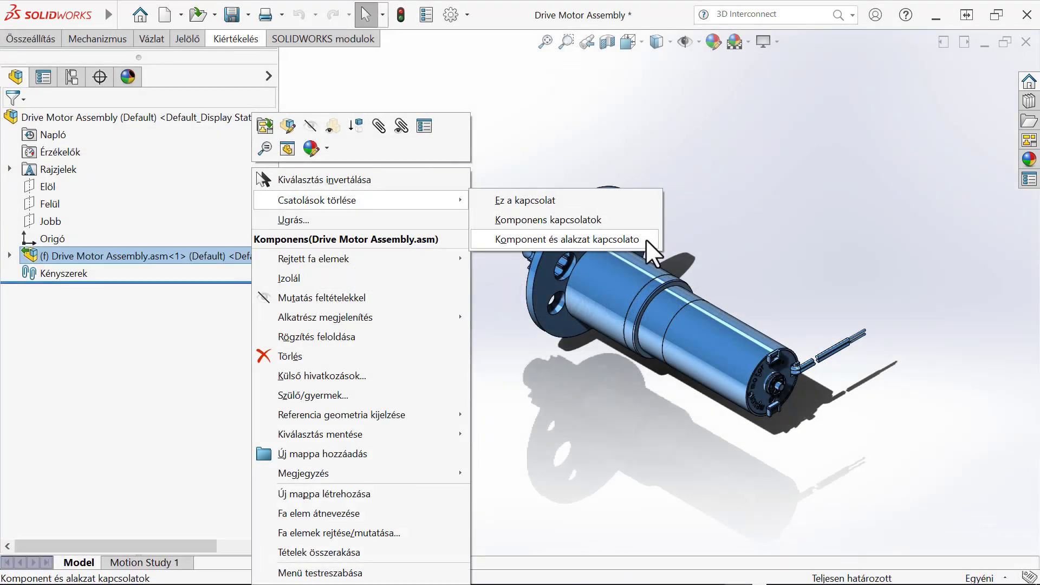
Step: Break the drive motor's links and save it with virtual components externally to the Drive Motor folder
left_click(646, 239)
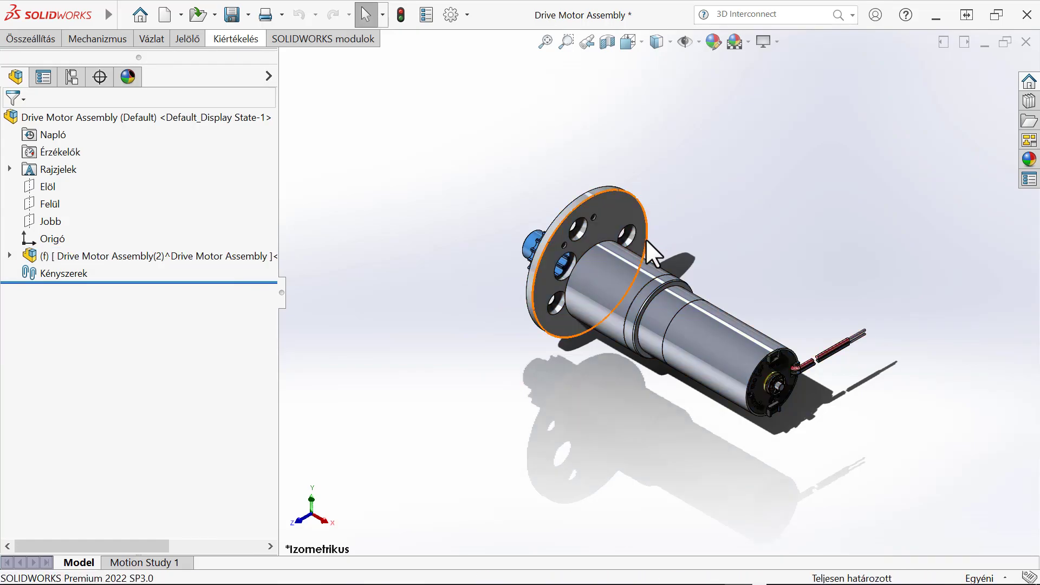
left_click(243, 256)
right_click(243, 256)
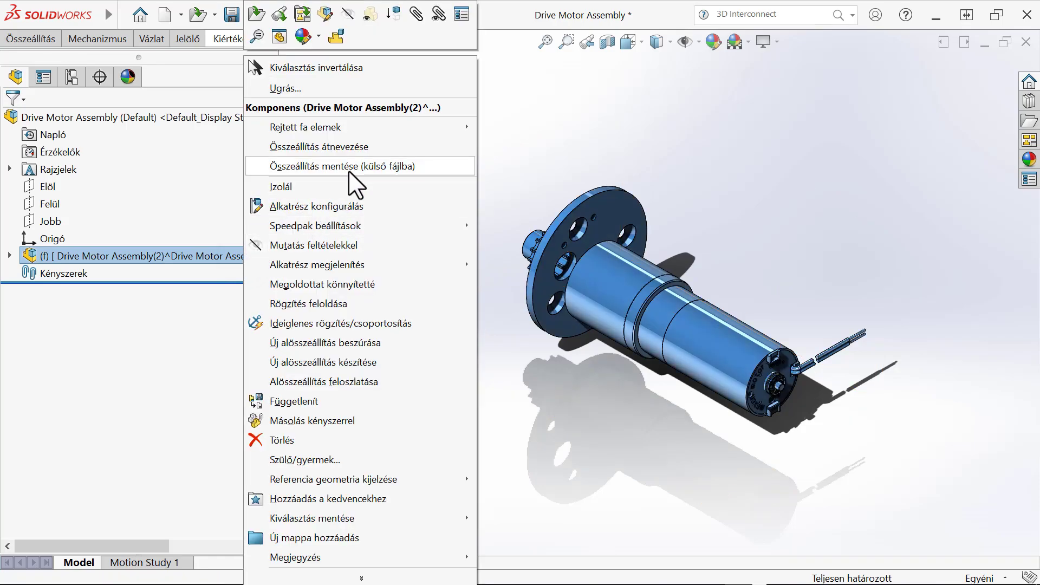
left_click(362, 163)
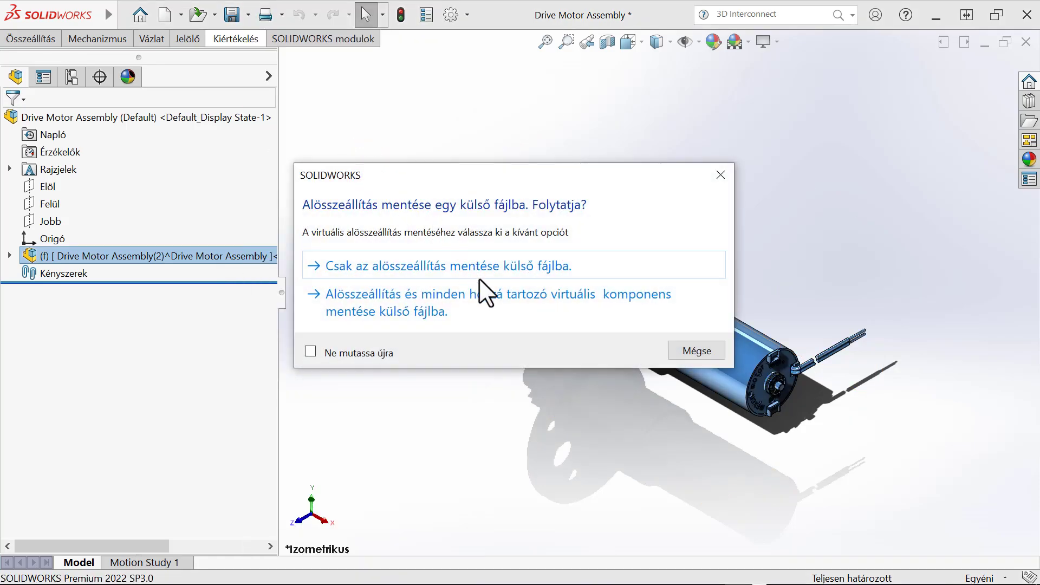
left_click(508, 303)
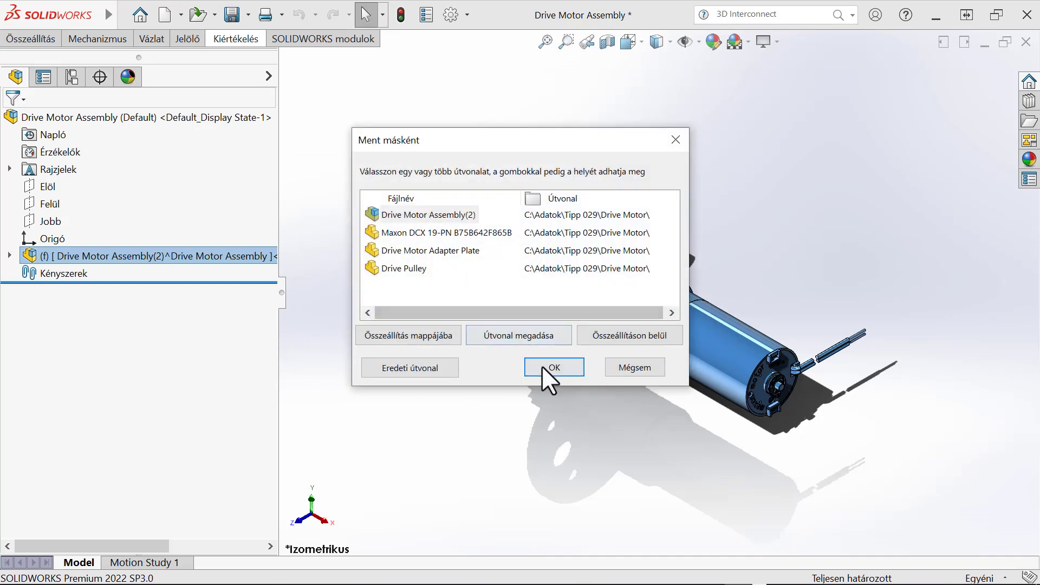
left_click(542, 368)
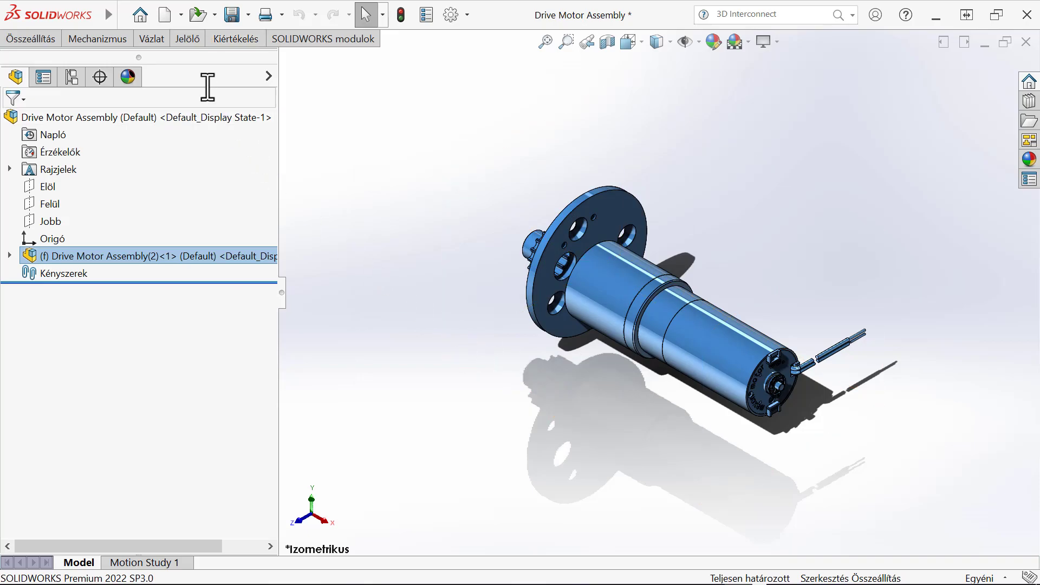
left_click(198, 15)
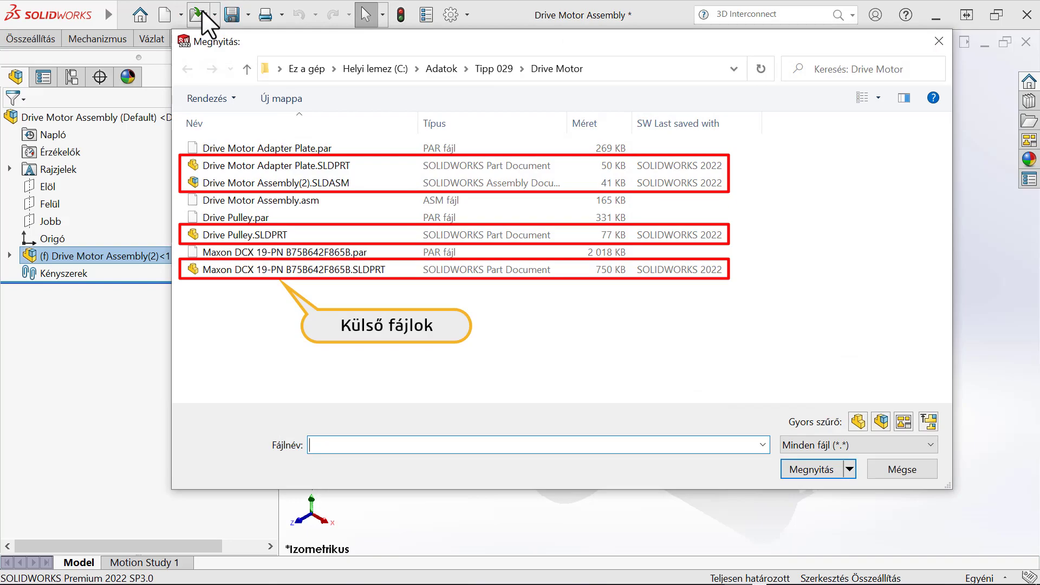
key("Escape")
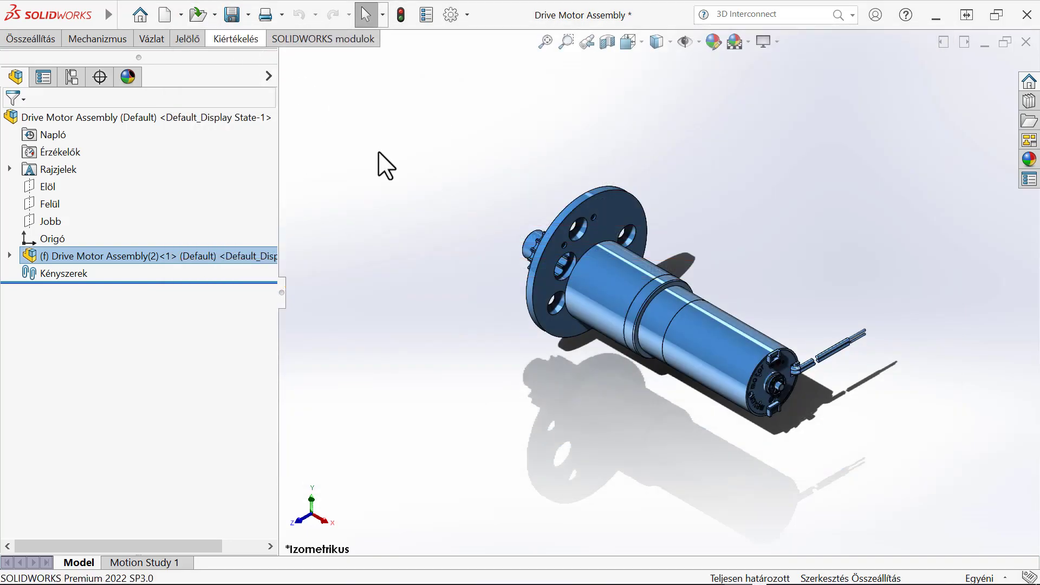